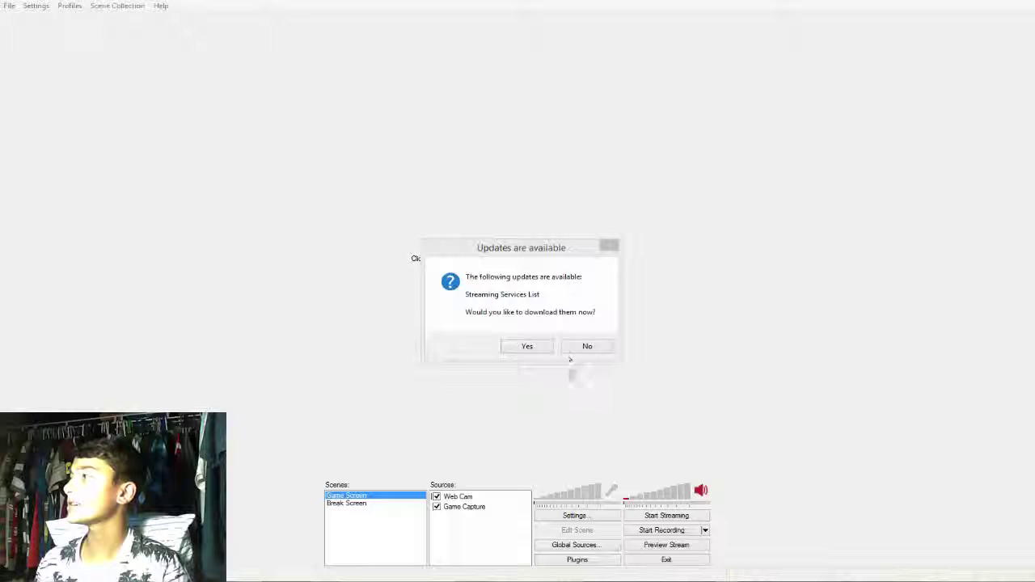
# Step: Decline the available update, start the stream preview, and view the Break Screen scene before returning to the Game Screen scene
pyautogui.click(587, 344)
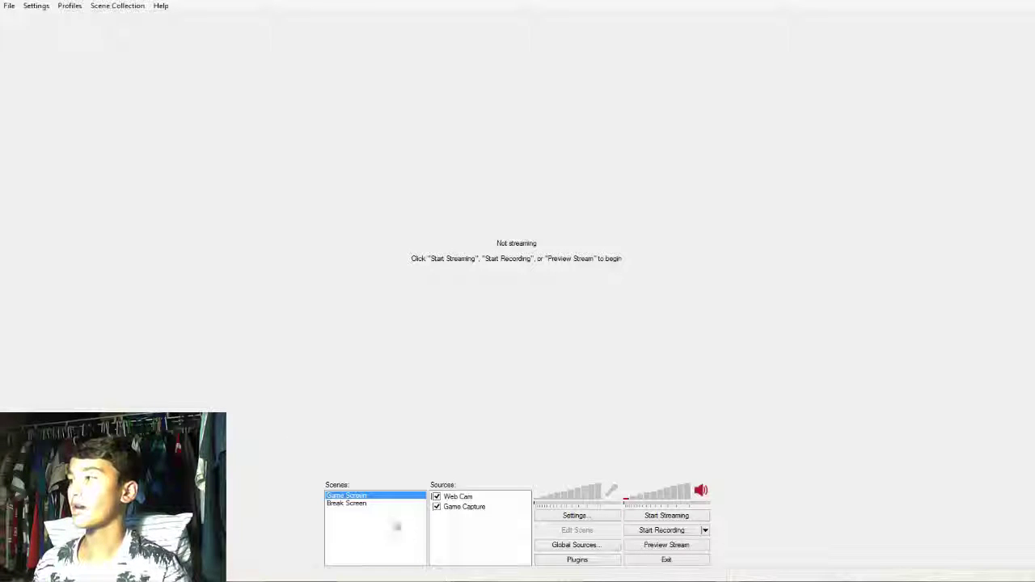
pyautogui.click(402, 503)
pyautogui.click(398, 495)
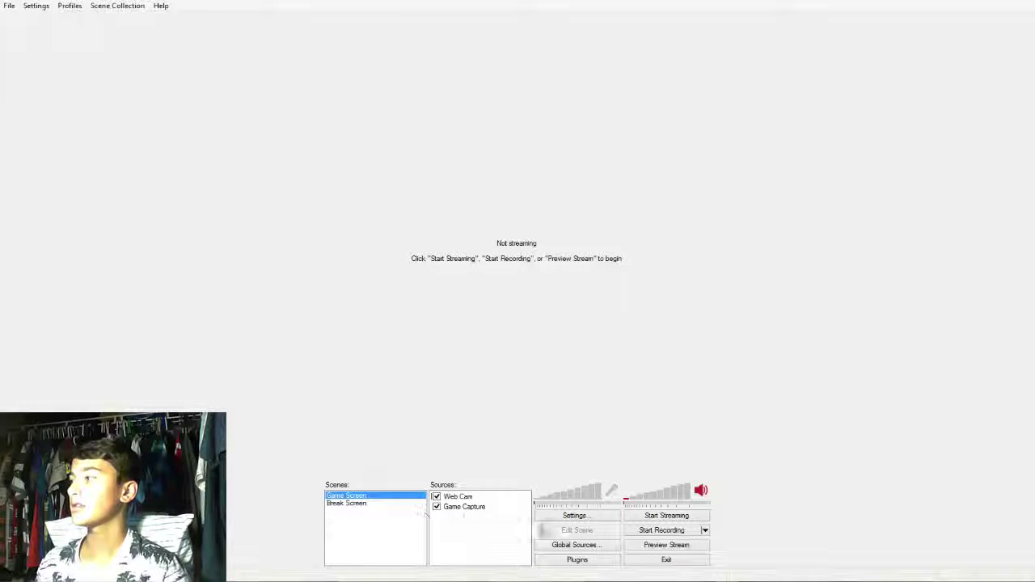
pyautogui.click(678, 545)
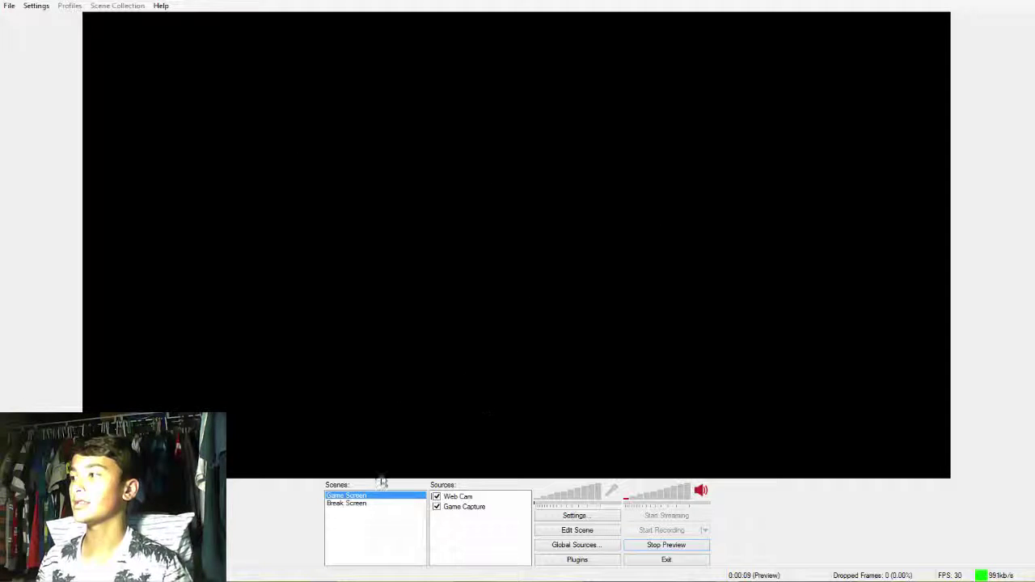
pyautogui.click(348, 503)
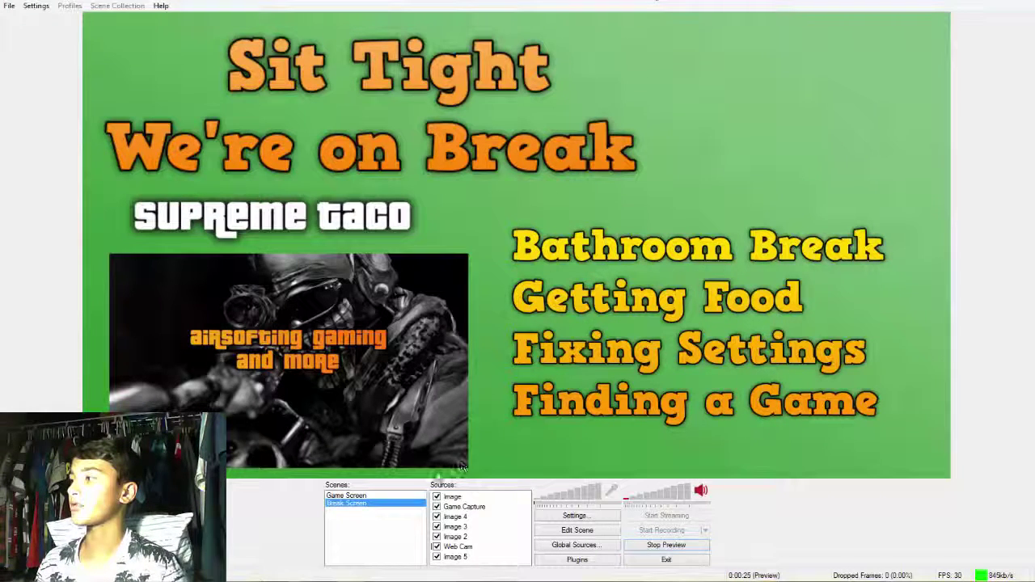
pyautogui.click(405, 498)
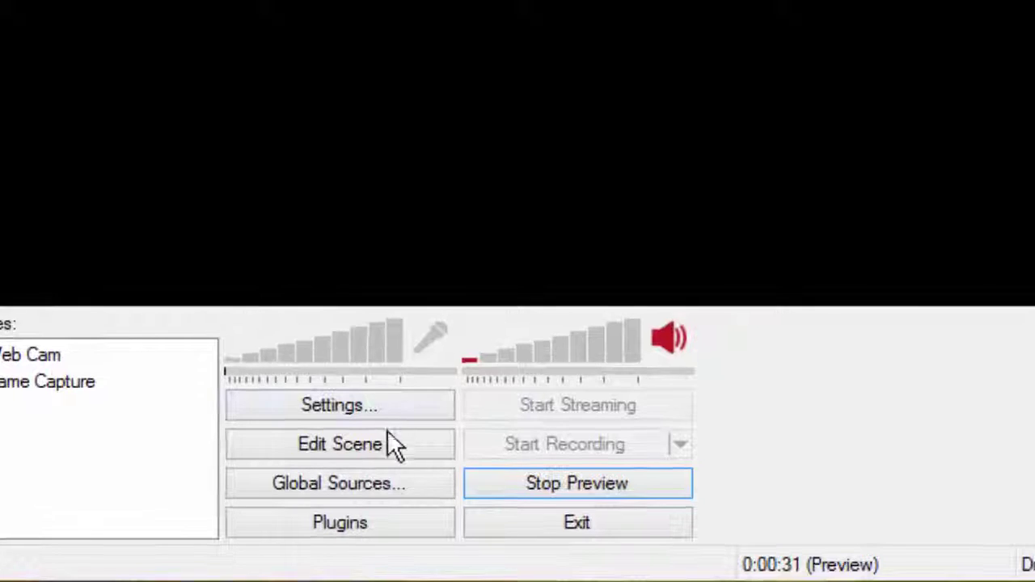
# Step: Open the Broadcast Settings page of the streaming settings
pyautogui.click(403, 423)
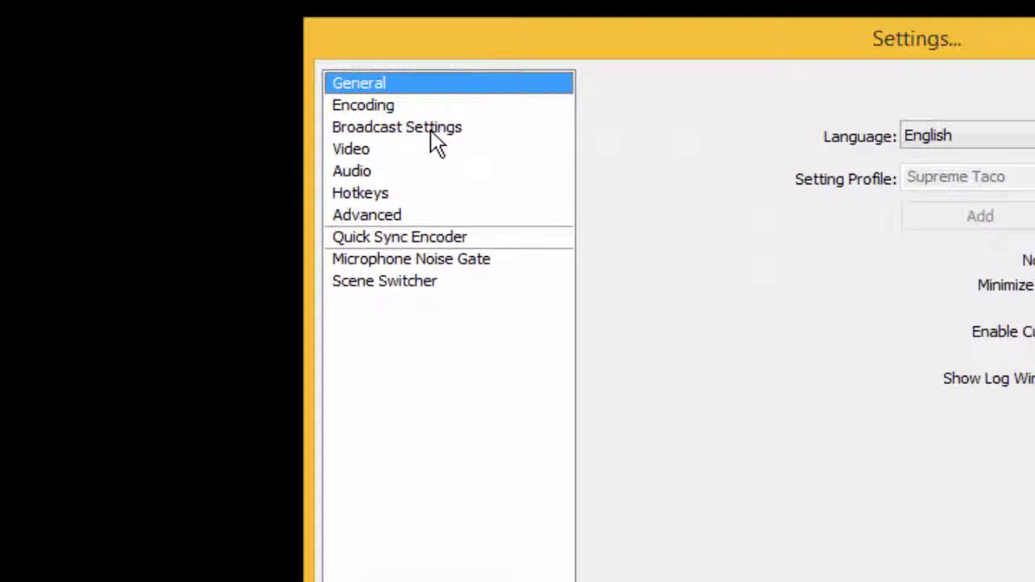
pyautogui.click(311, 126)
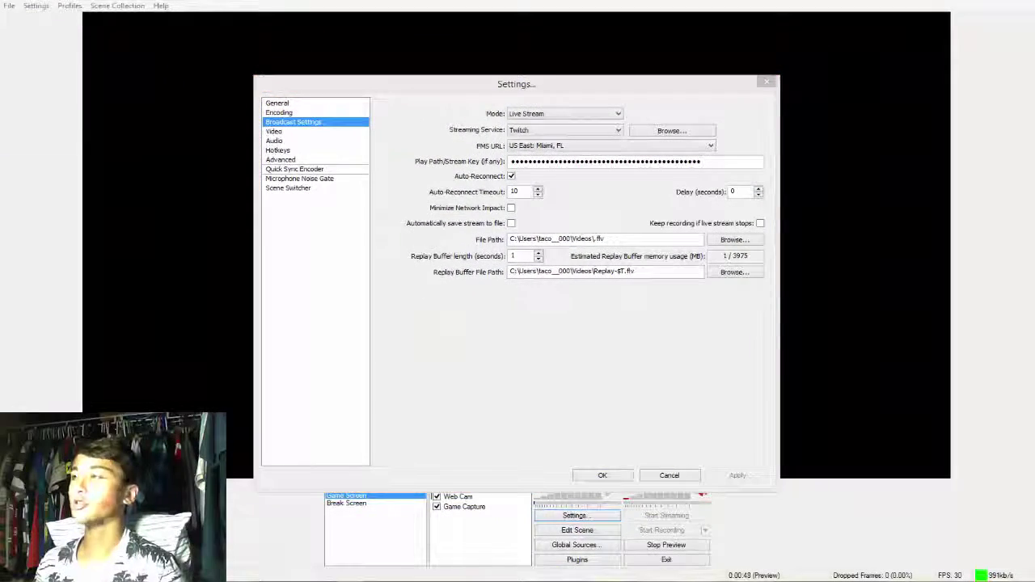
# Step: Switch to the Chrome browser and open twitch.tv
pyautogui.moveTo(0, 194); pyautogui.dragTo(178, 0)
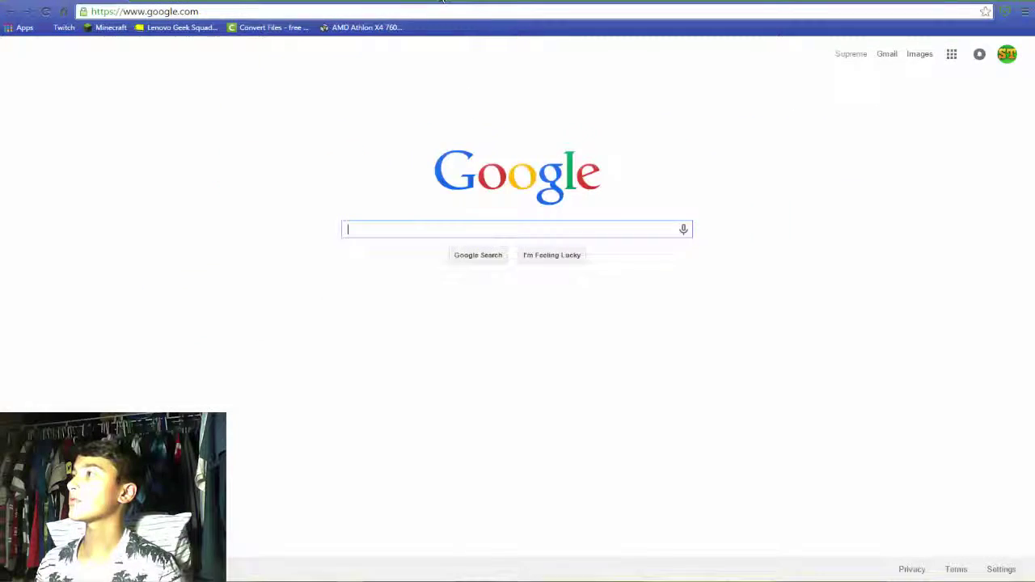
pyautogui.click(178, 12)
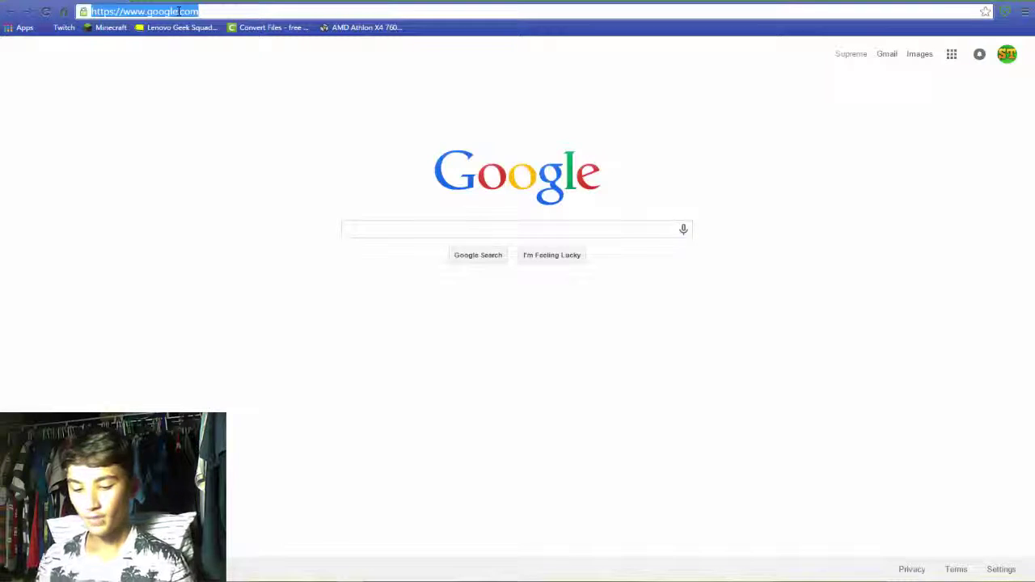
pyautogui.write('twi')
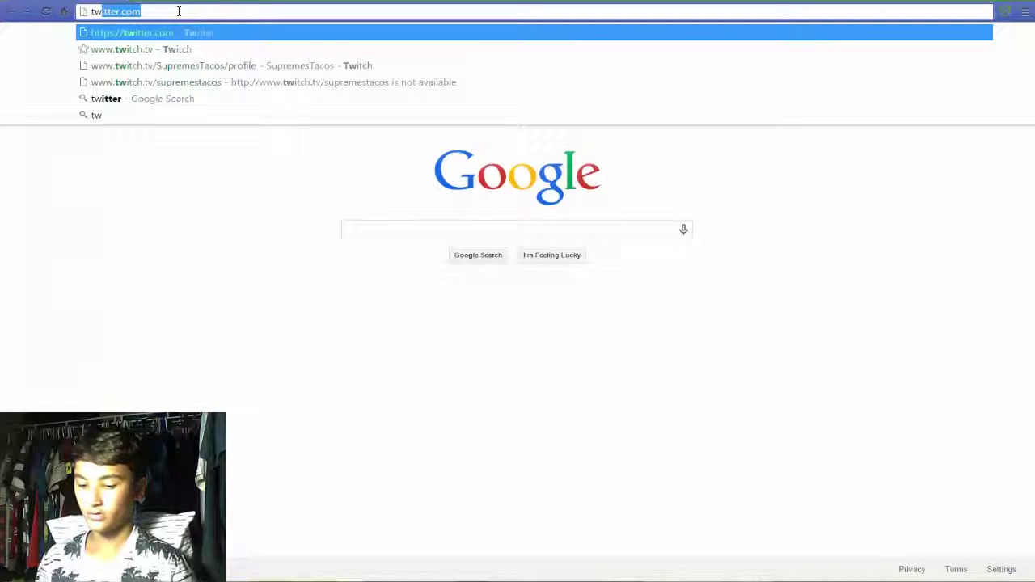
pyautogui.write('tch.tv')
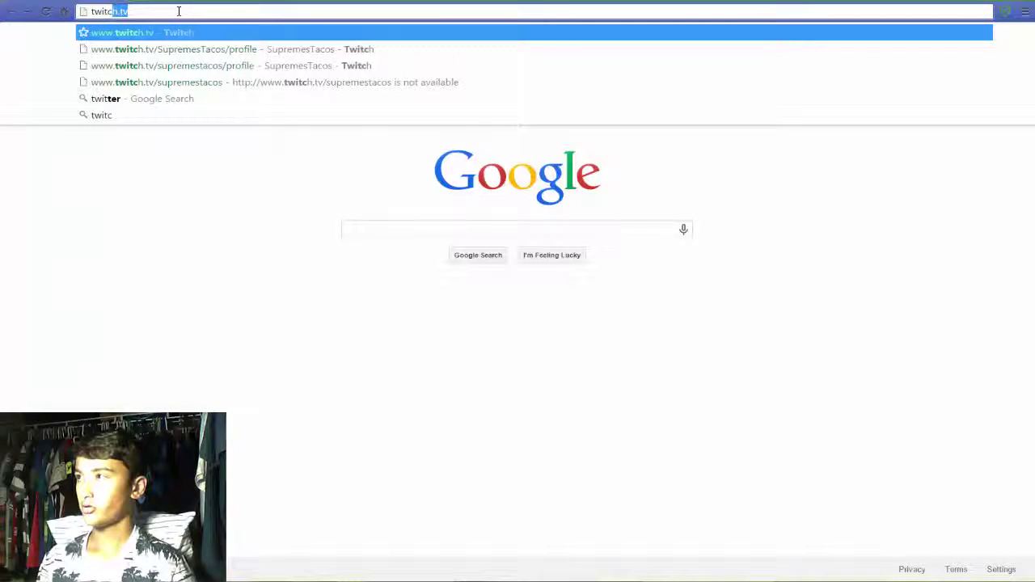
pyautogui.press('Return')
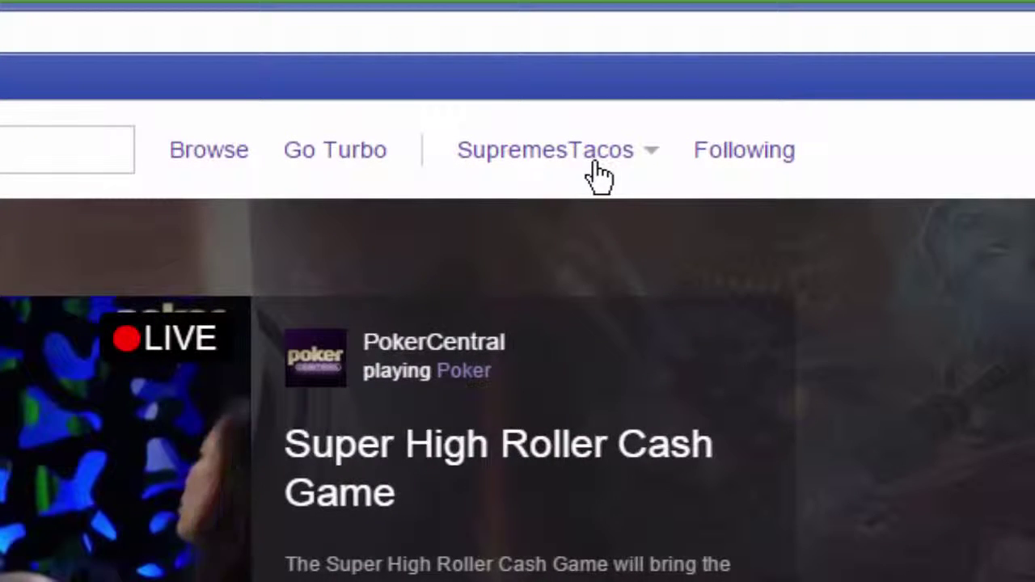
# Step: Open the Stream Key page of the Twitch channel's dashboard
pyautogui.click(596, 164)
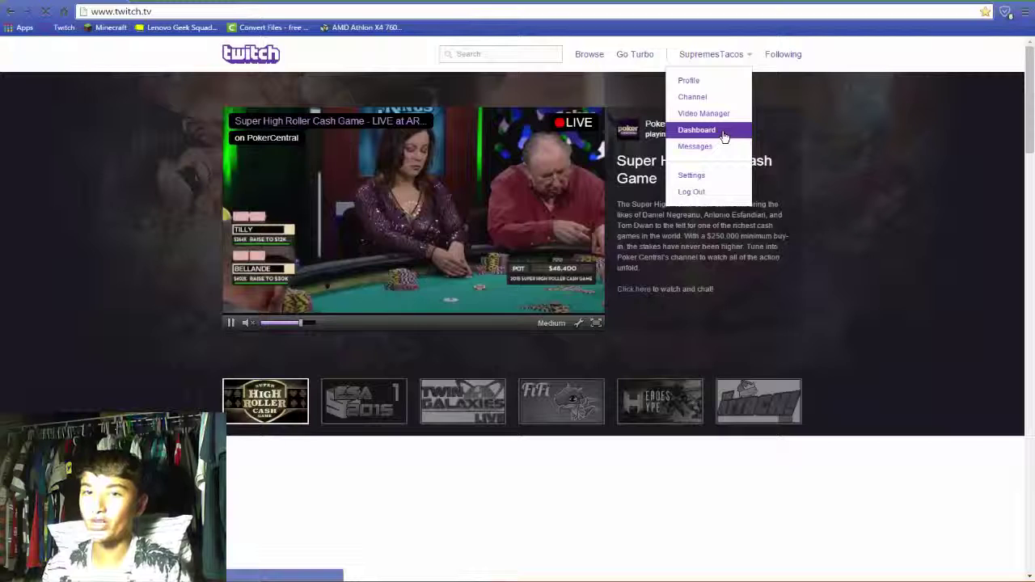
pyautogui.click(697, 130)
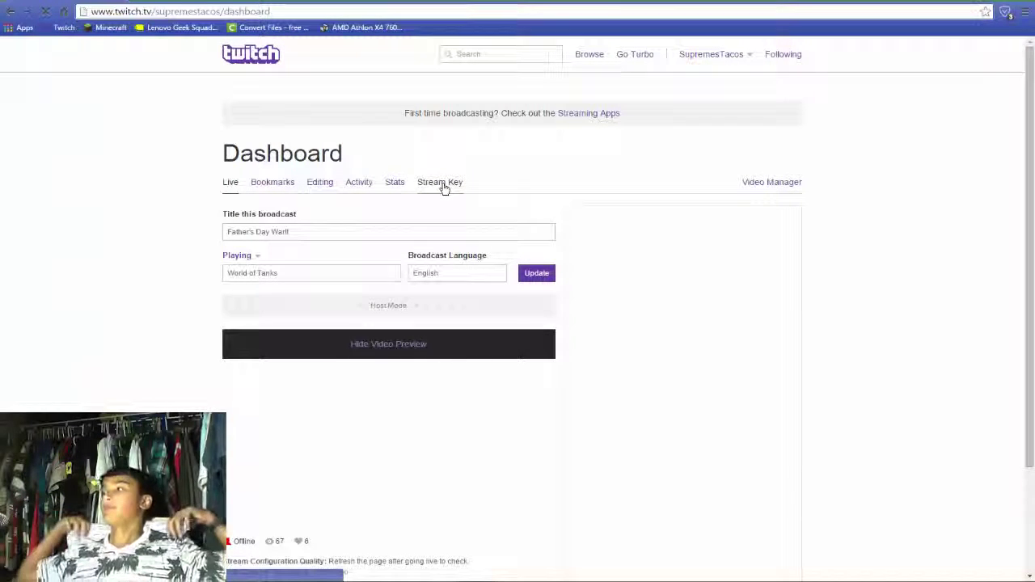
pyautogui.click(444, 185)
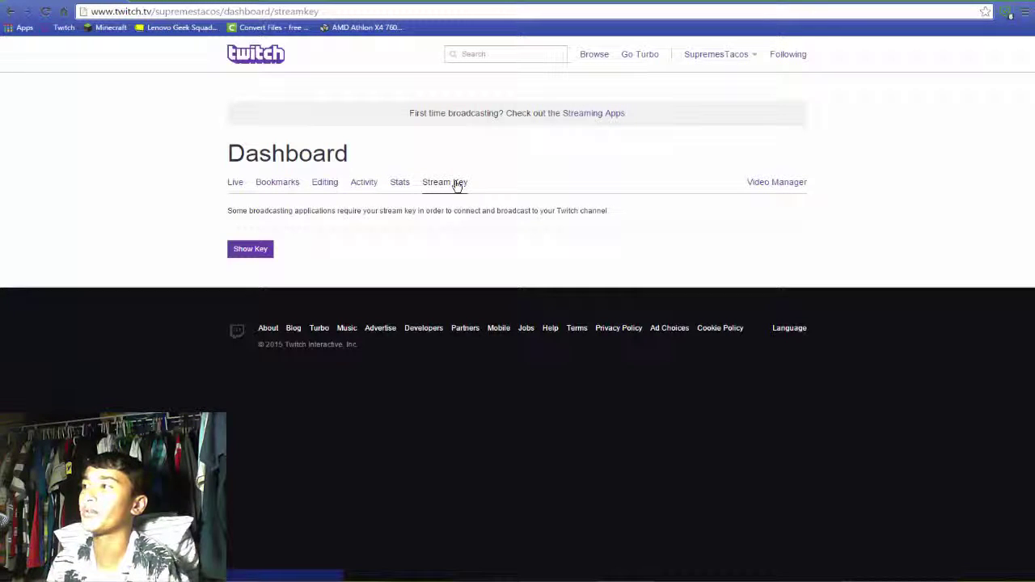
# Step: Reveal the channel's stream key by accepting the sharing warning, close it again and reload the page
pyautogui.click(252, 254)
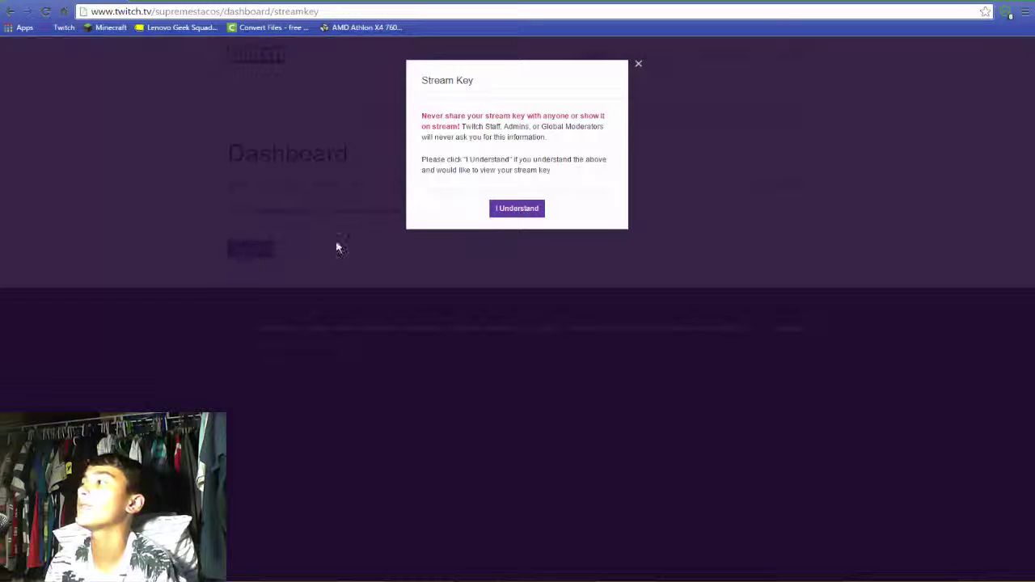
pyautogui.click(517, 208)
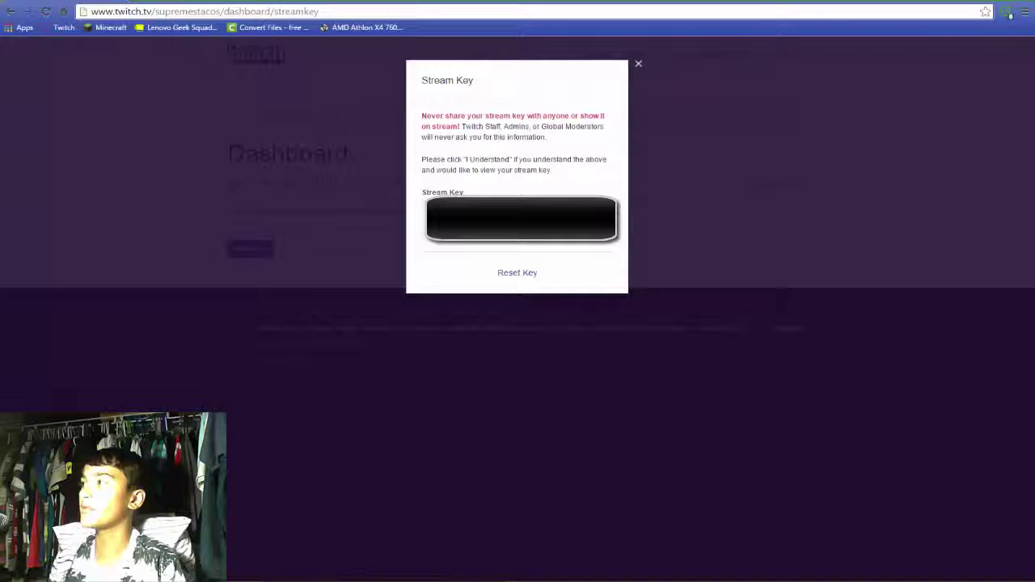
pyautogui.press('Escape')
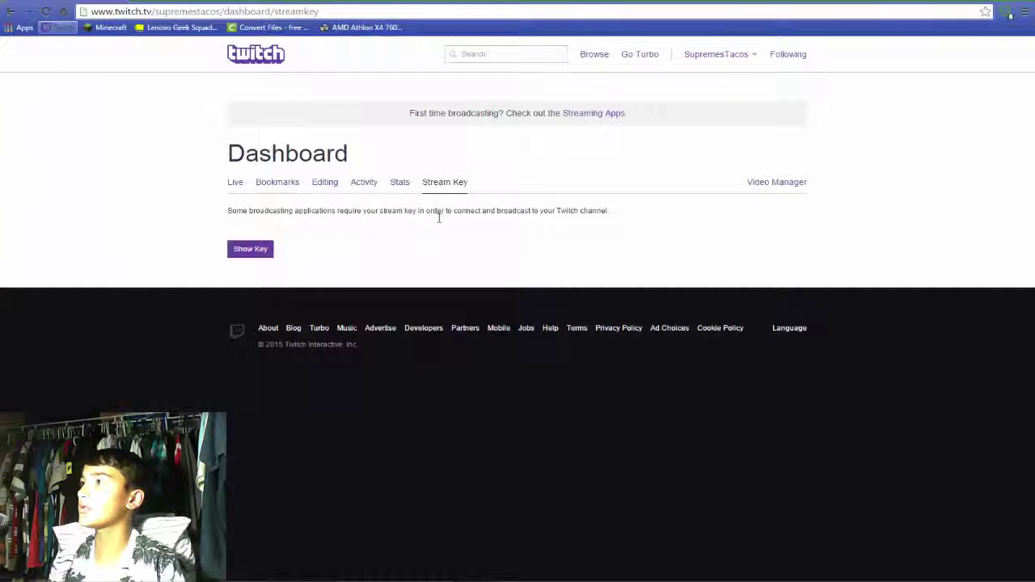
pyautogui.press('F5')
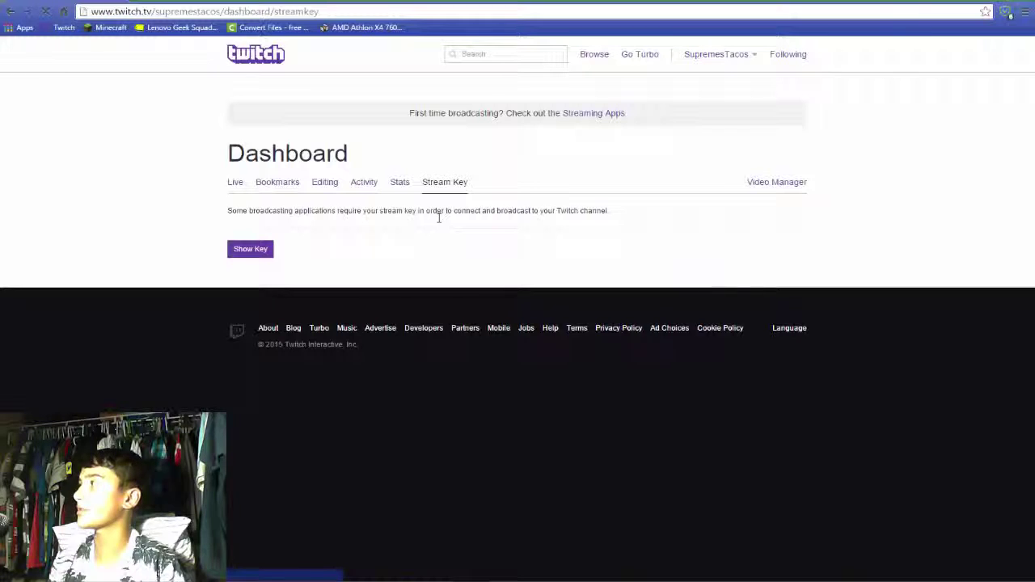
# Step: Switch back to Open Broadcaster Software, view the editing options for the Play Path/Stream Key field, and close the settings unchanged
pyautogui.hotkey('alt', 'Tab')
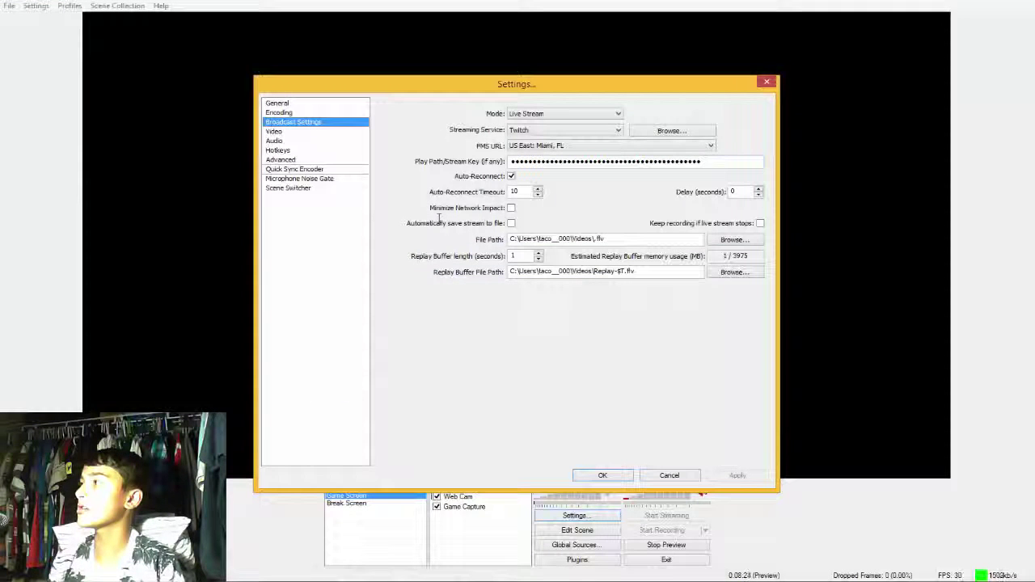
pyautogui.rightClick(605, 161)
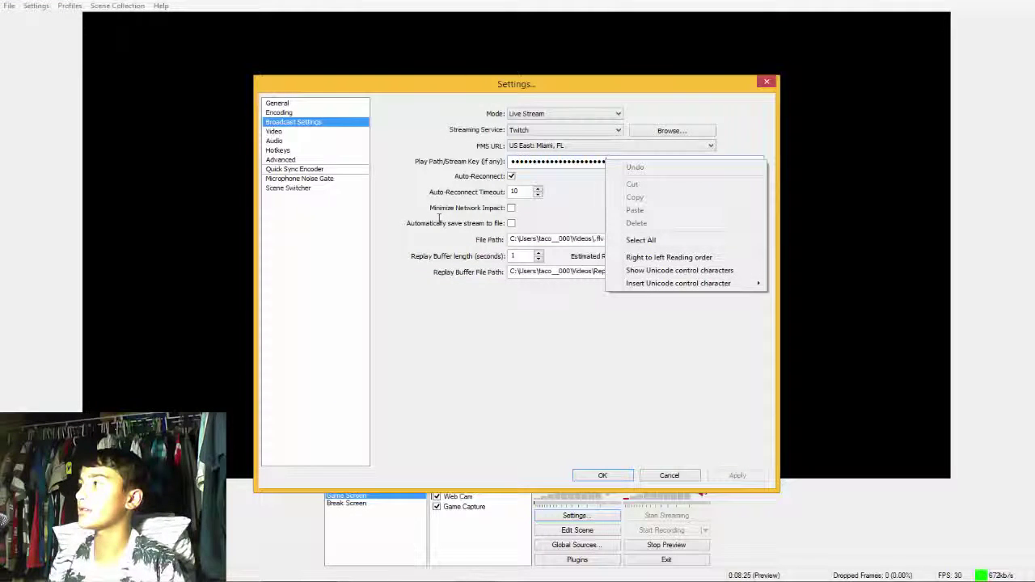
pyautogui.press('Escape')
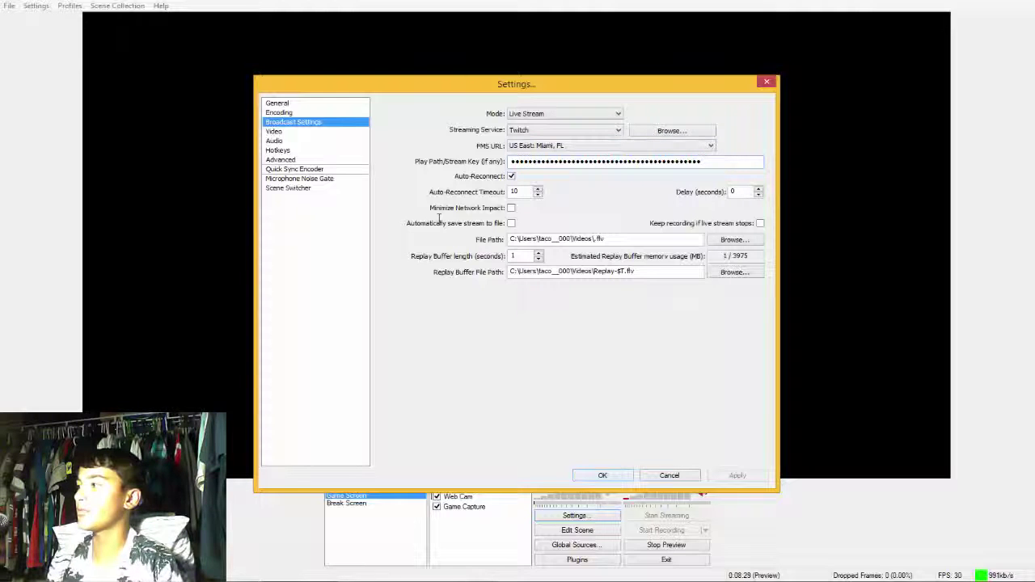
pyautogui.press('Escape')
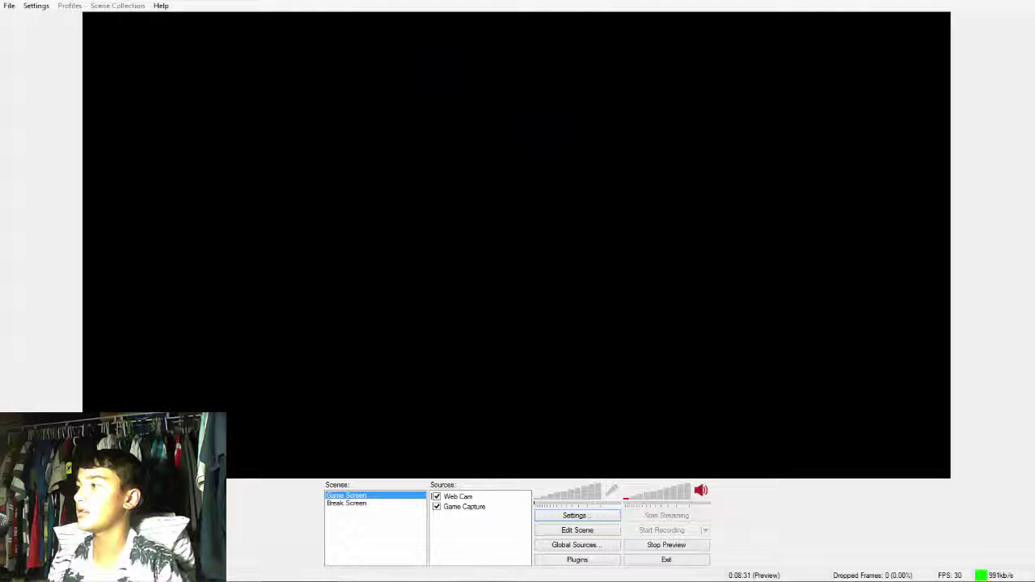
# Step: Add a video capture device source to the Break Screen scene, keeping the default name Video Capture Device
pyautogui.click(347, 503)
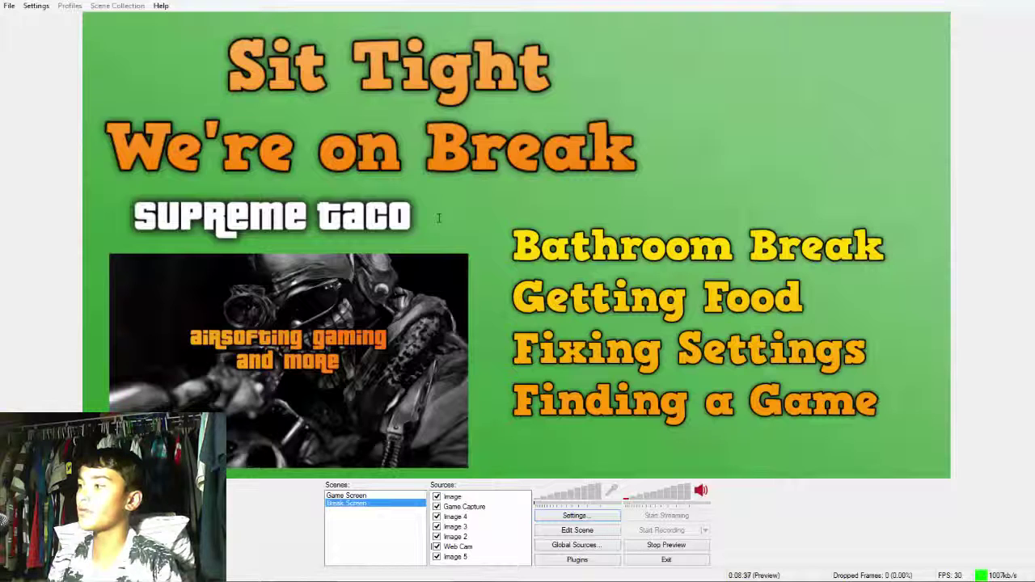
pyautogui.rightClick(513, 527)
pyautogui.rightClick(513, 556)
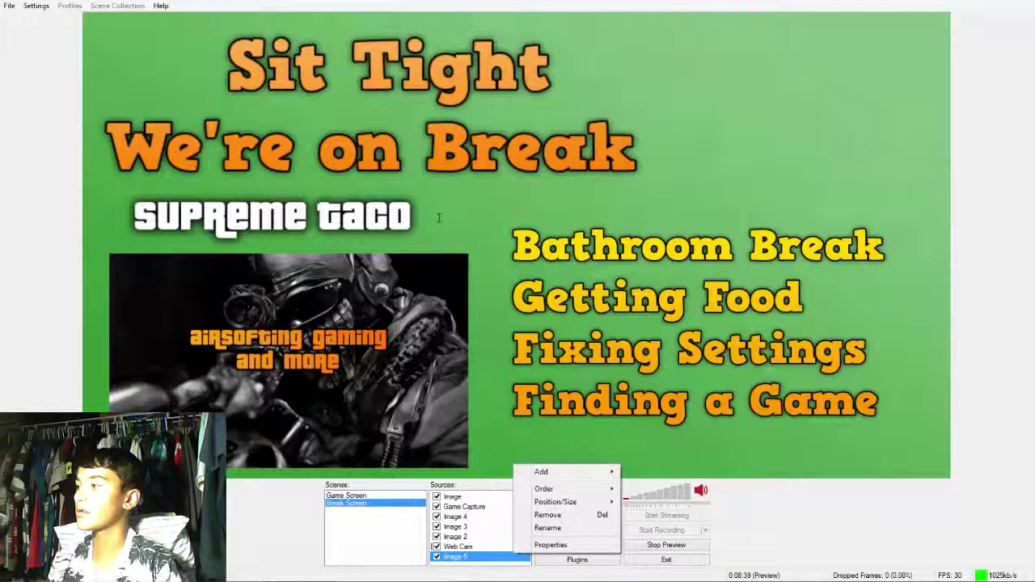
pyautogui.moveTo(549, 471)
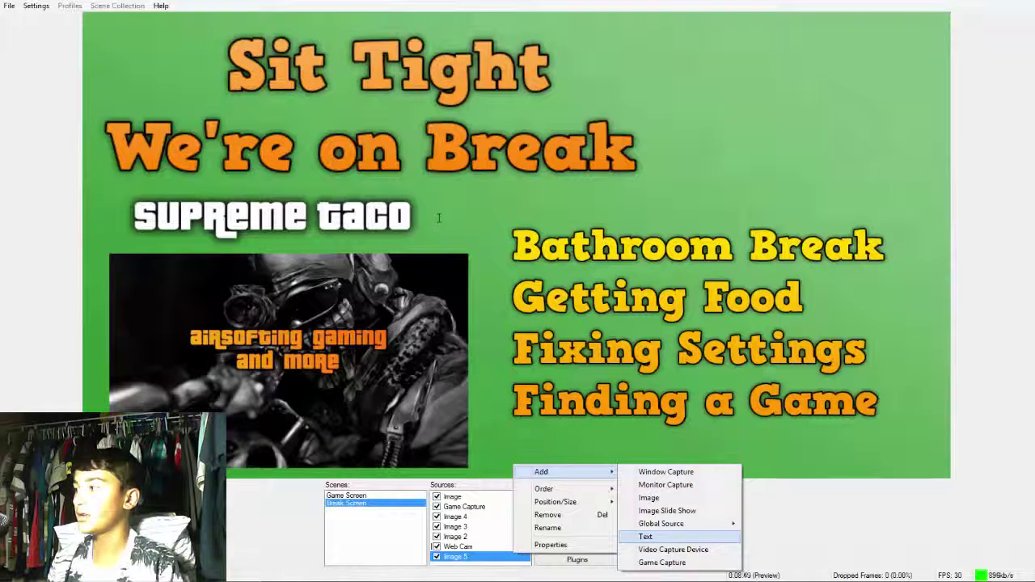
pyautogui.press('Down')
pyautogui.press('Return')
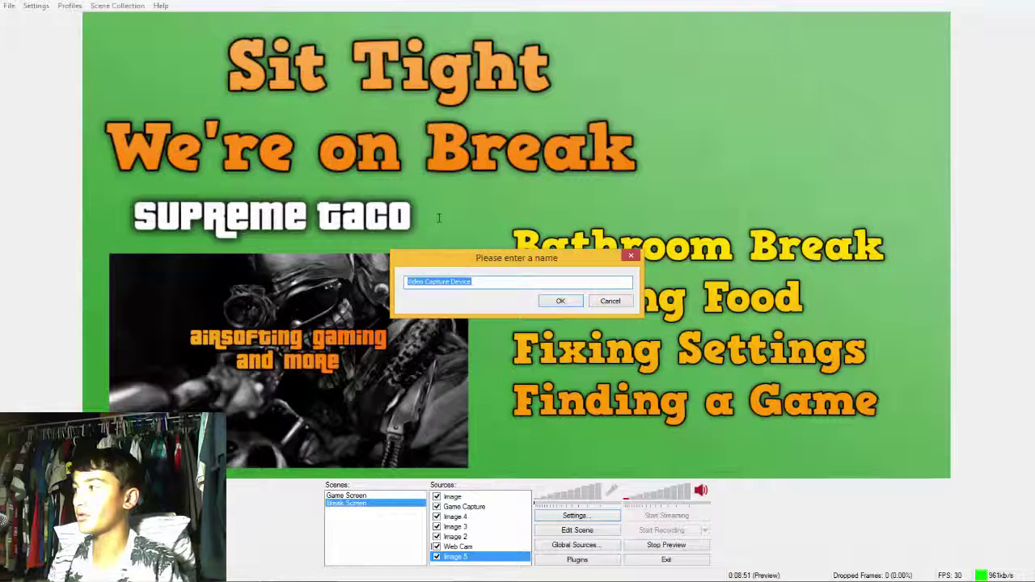
pyautogui.press('Return')
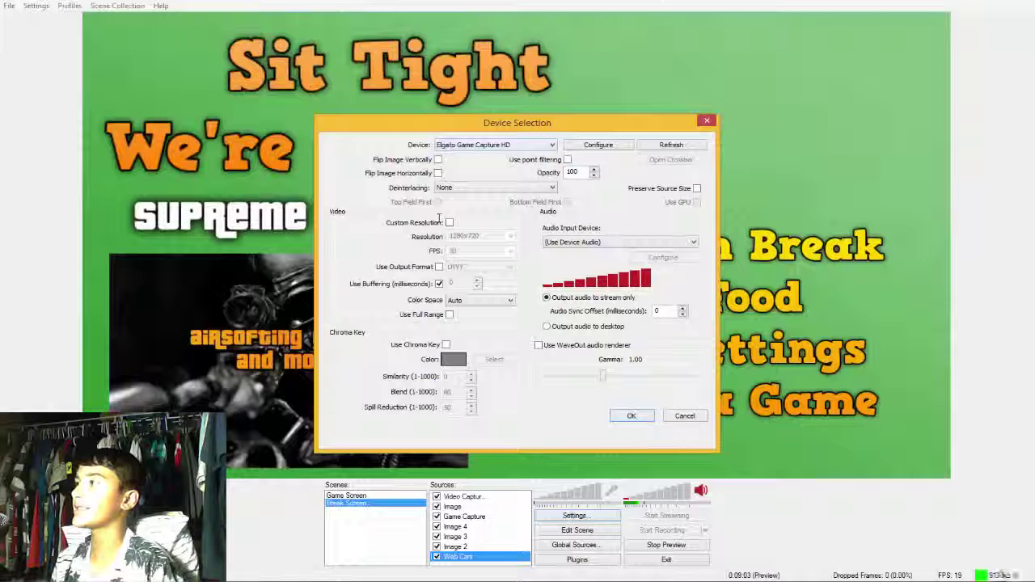
# Step: Try to assign TOSHIBA Web Camera - HD as the capture device, and close the device selection
pyautogui.click(552, 145)
pyautogui.press('Down')
pyautogui.press('Return')
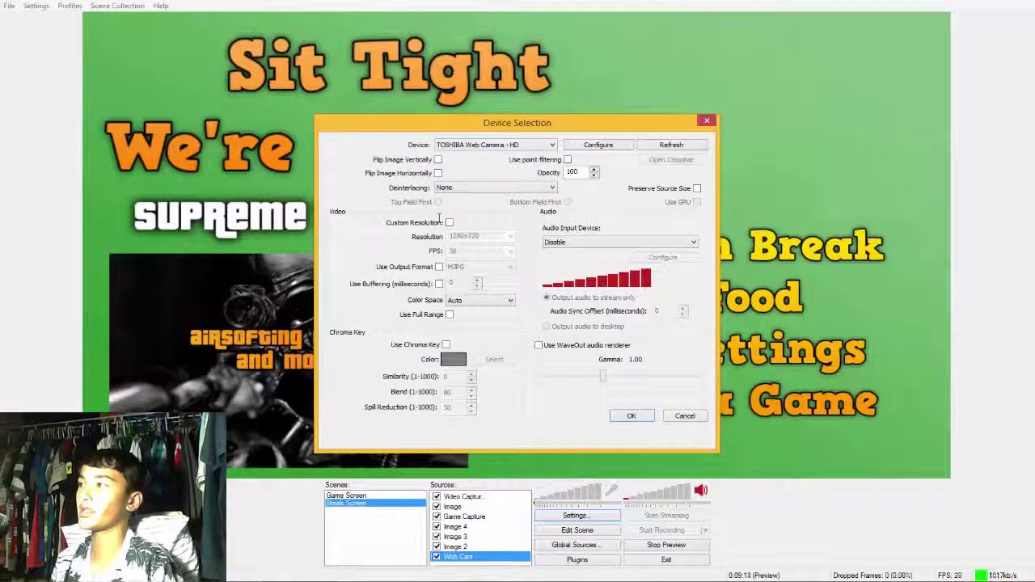
pyautogui.click(495, 145)
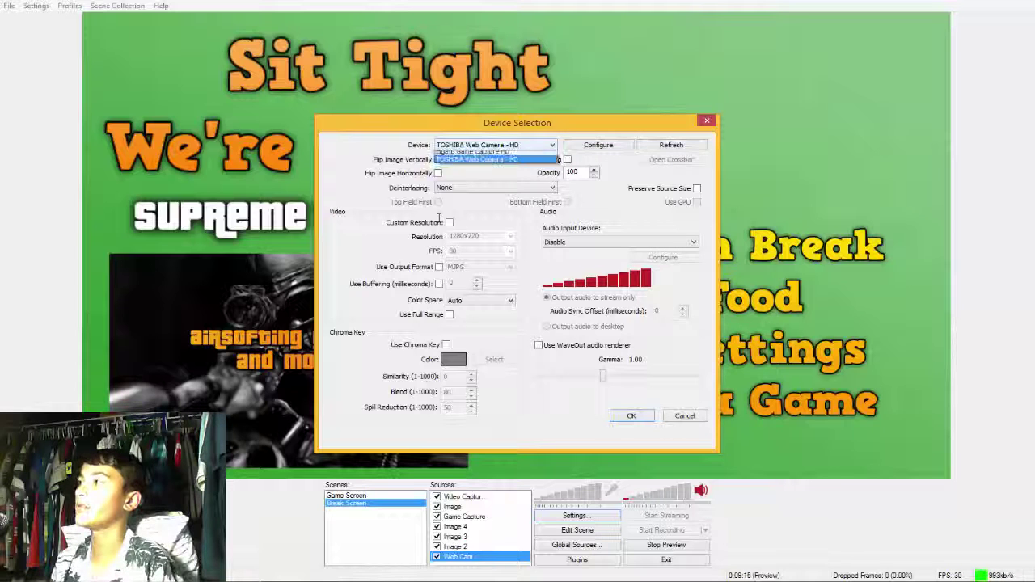
pyautogui.press('Return')
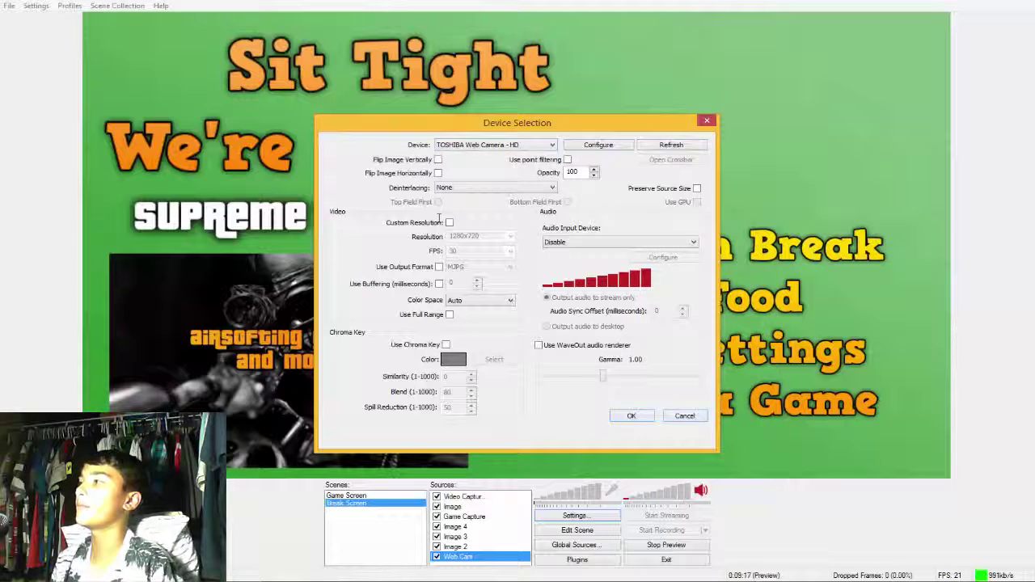
pyautogui.press('Return')
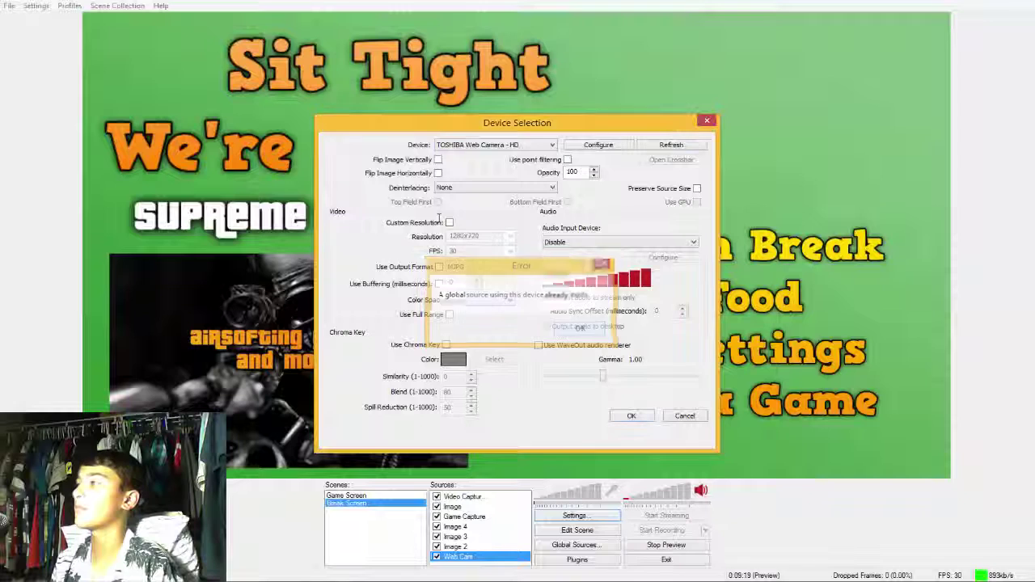
pyautogui.press('Escape')
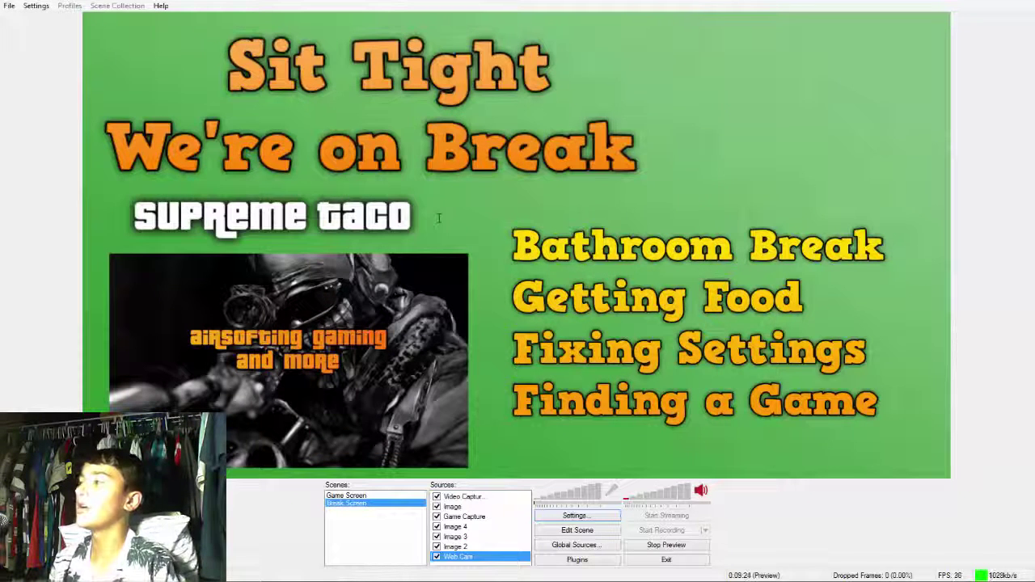
# Step: Try moving the Image 5 source up one place in the Break Screen scene's source order
pyautogui.hotkey('ctrl', 'Up')
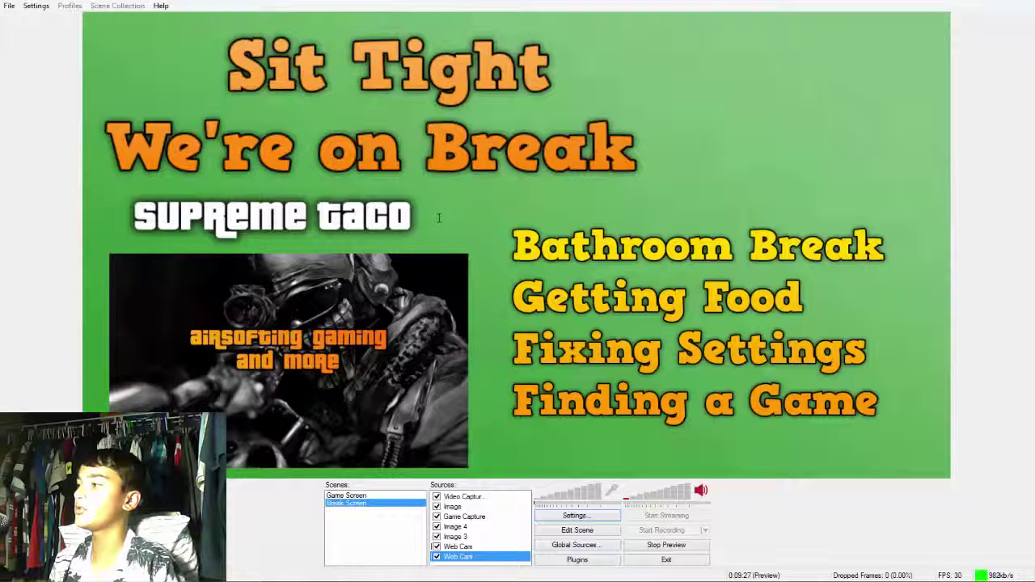
pyautogui.rightClick(476, 555)
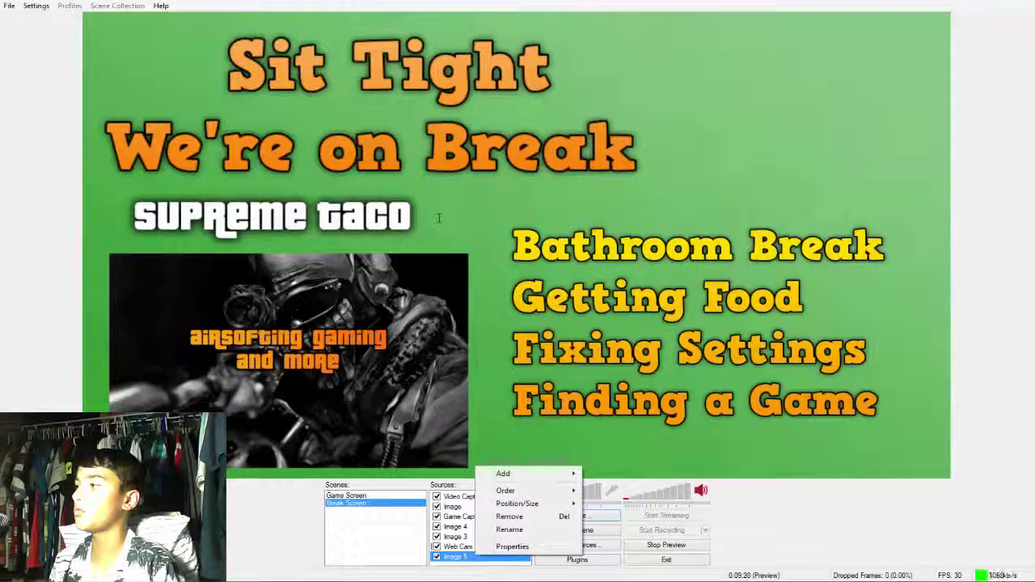
pyautogui.press('Escape')
pyautogui.hotkey('ctrl', 'Up')
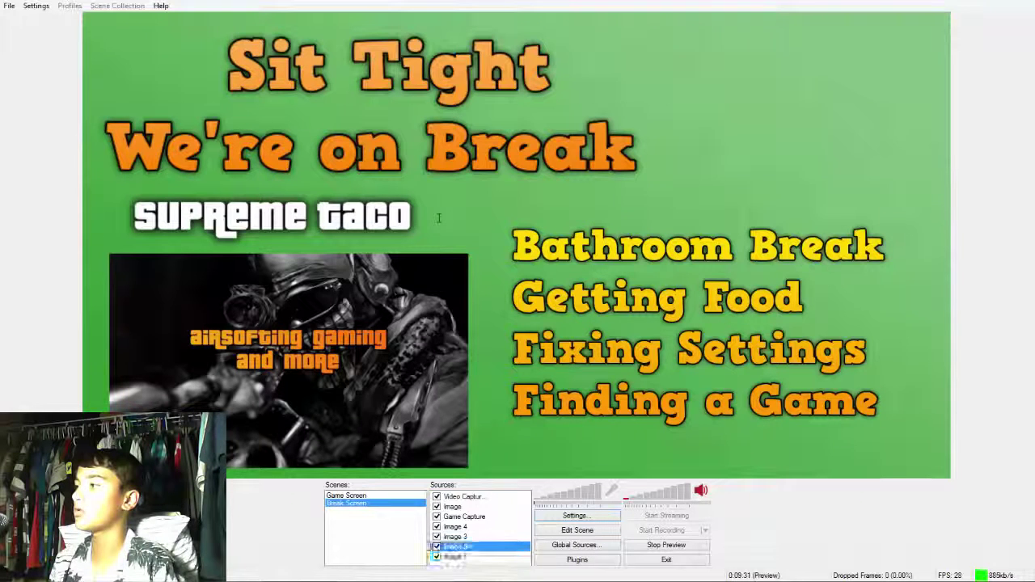
# Step: Enable scene editing, move the break-activities text image slightly down and to the right on the canvas, and turn editing off
pyautogui.click(464, 507)
pyautogui.click(577, 530)
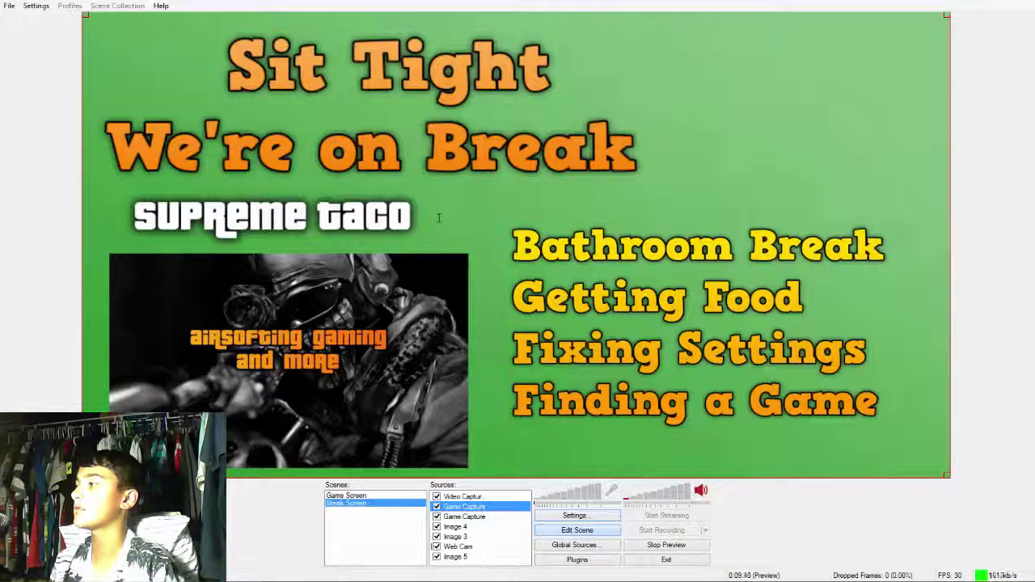
pyautogui.click(456, 527)
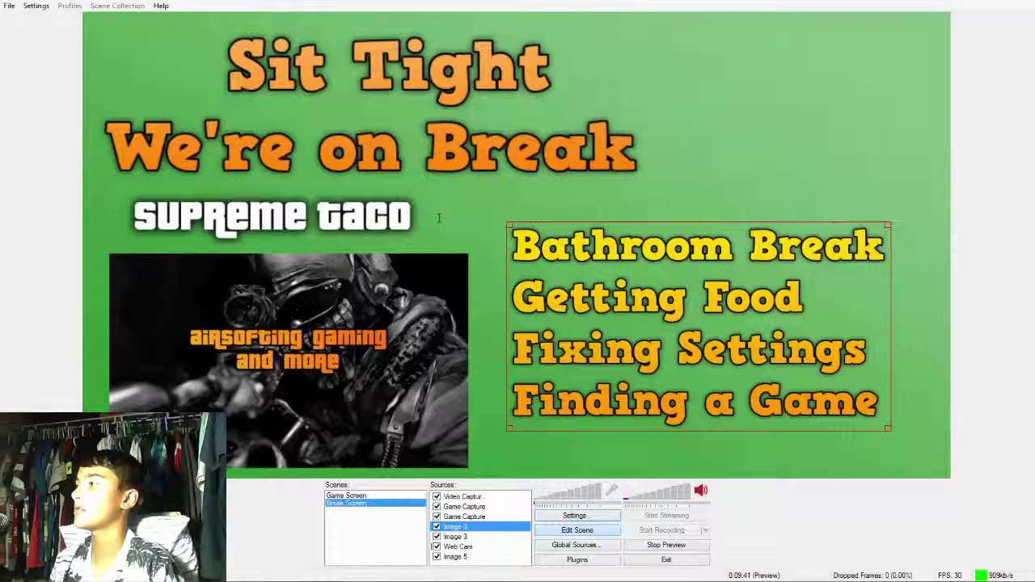
pyautogui.moveTo(699, 326); pyautogui.dragTo(481, 260)
pyautogui.moveTo(324, 178); pyautogui.dragTo(550, 253)
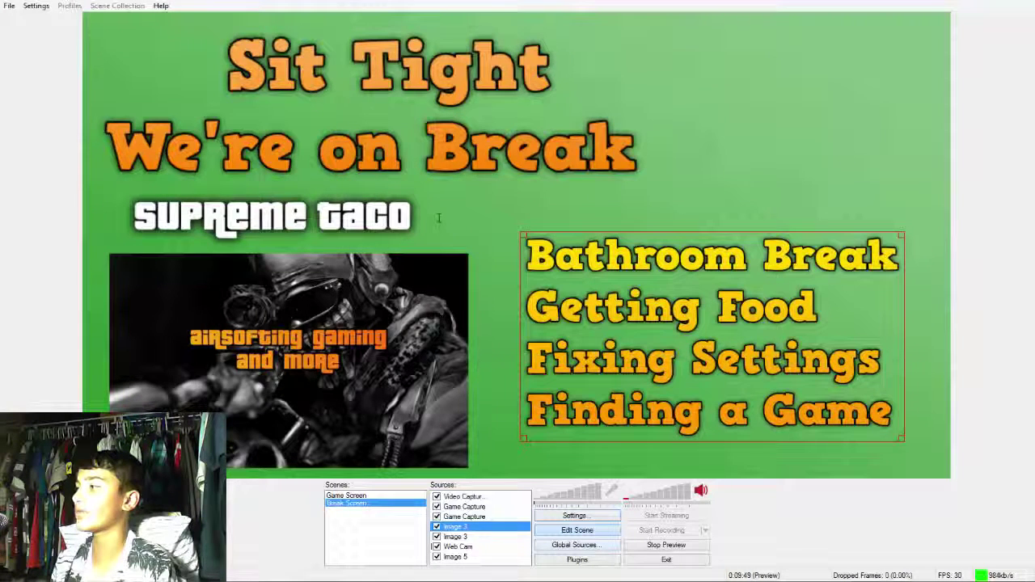
pyautogui.press('space')
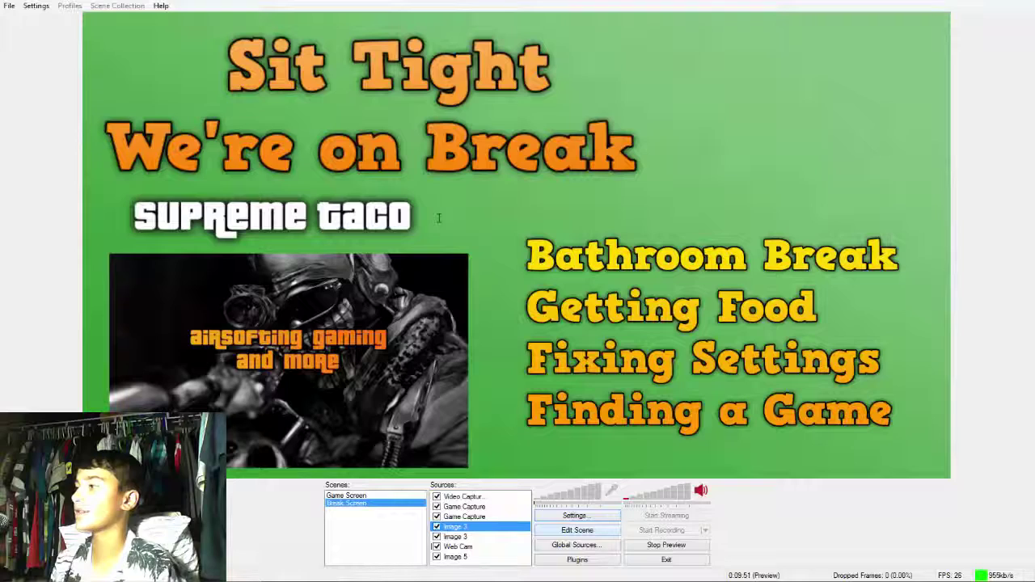
# Step: Switch to the Game Screen scene and back to Break Screen, and stop the preview
pyautogui.click(346, 496)
pyautogui.click(346, 503)
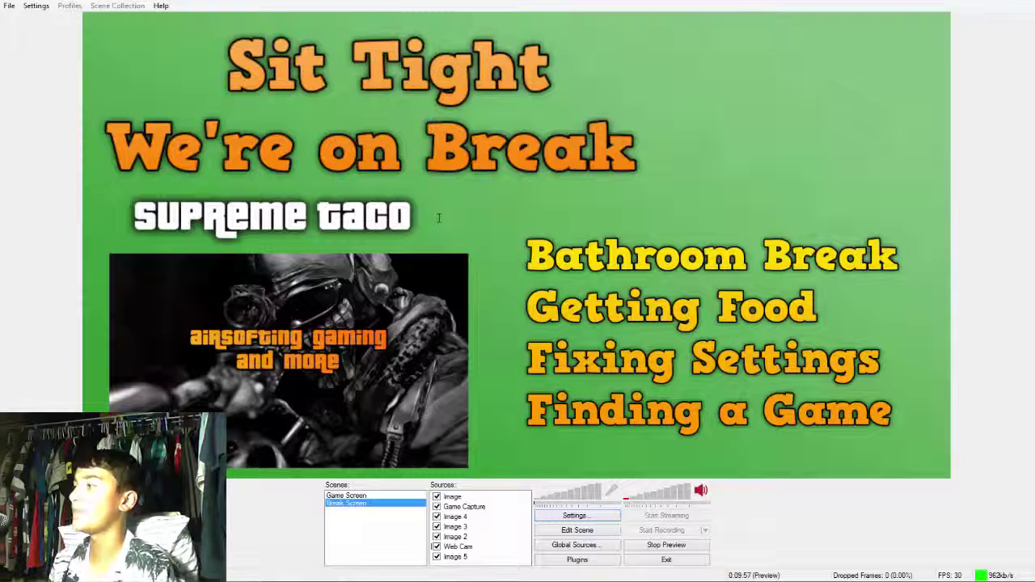
pyautogui.click(666, 545)
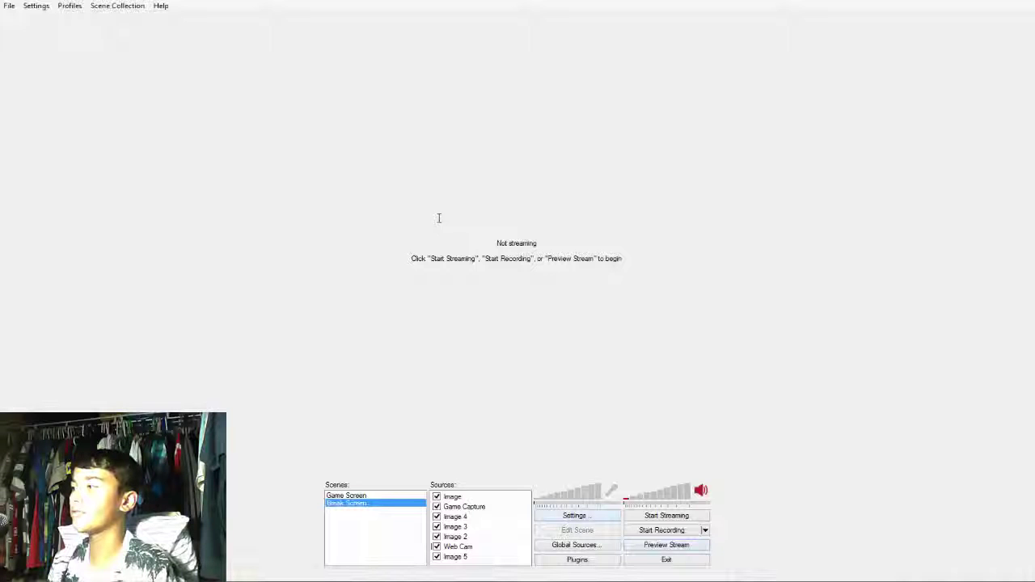
# Step: In the audio settings, set the microphone/auxiliary device to Microphone (3- Logitech USB Microphone)
pyautogui.click(576, 516)
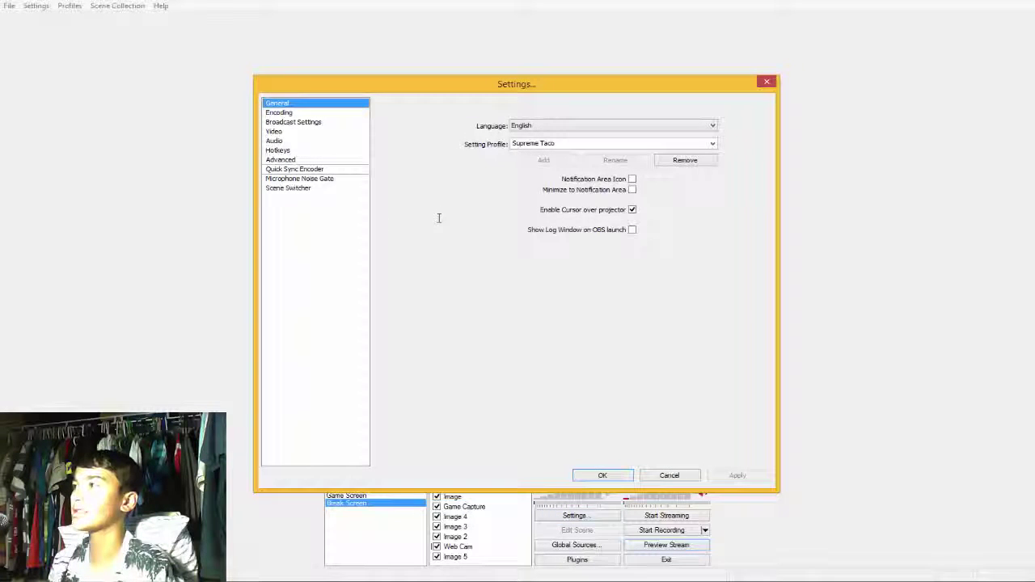
pyautogui.click(278, 151)
pyautogui.click(275, 140)
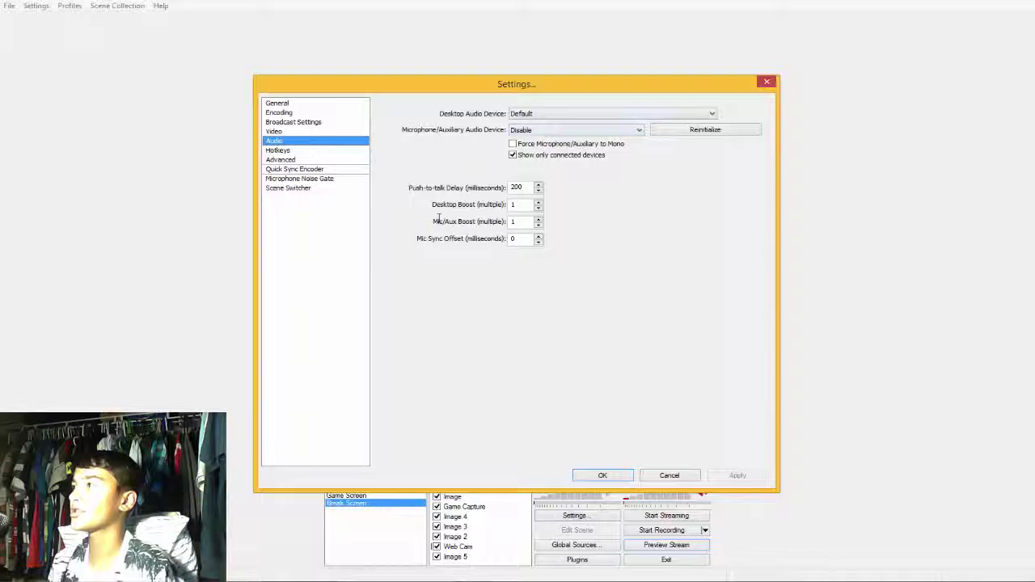
pyautogui.click(577, 130)
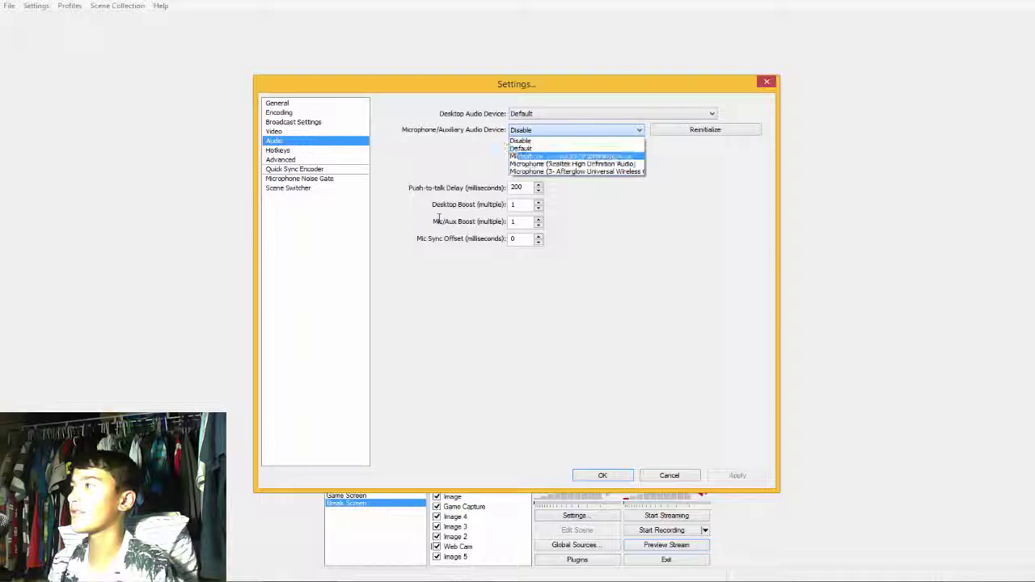
pyautogui.press('Return')
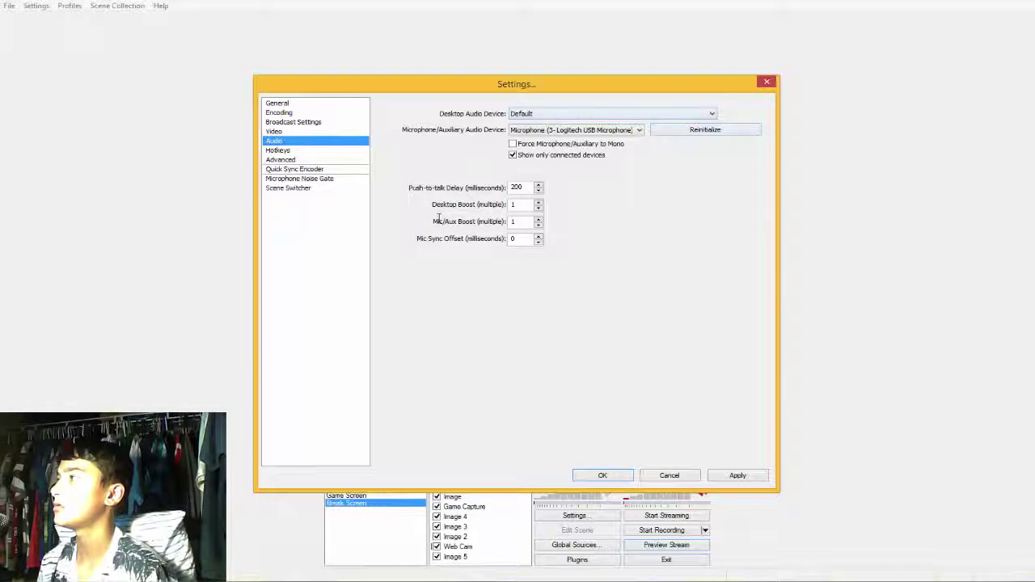
# Step: Set the desktop audio device to Speakers (Realtek High Definition Audio), reinitialize the microphone, apply the changes and close the settings
pyautogui.click(663, 114)
pyautogui.press('Down')
pyautogui.press('Return')
pyautogui.click(705, 129)
pyautogui.click(738, 475)
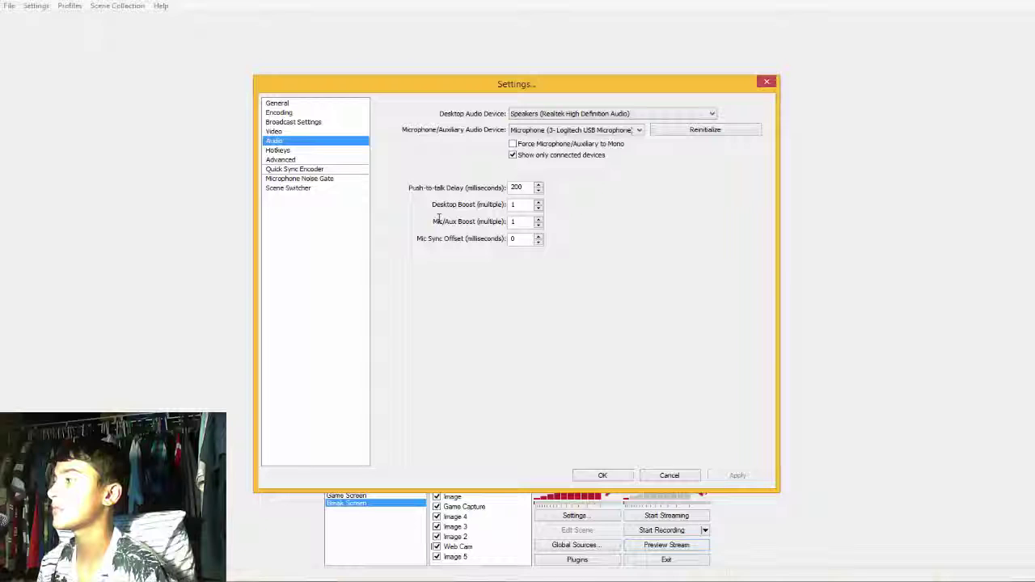
pyautogui.press('Return')
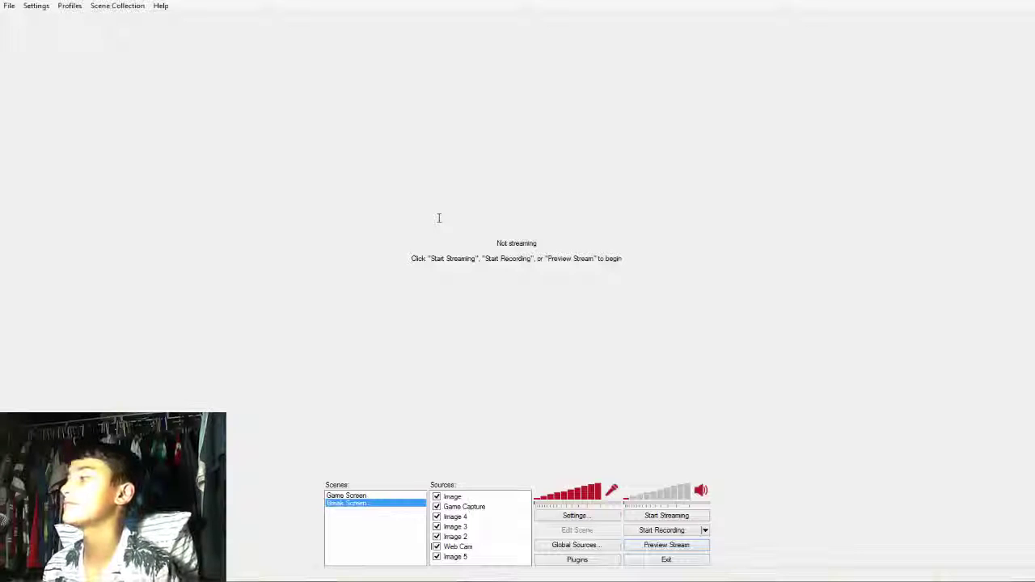
# Step: Start the stream preview, view the video settings for resolution and FPS, and close the settings unchanged
pyautogui.press('Return')
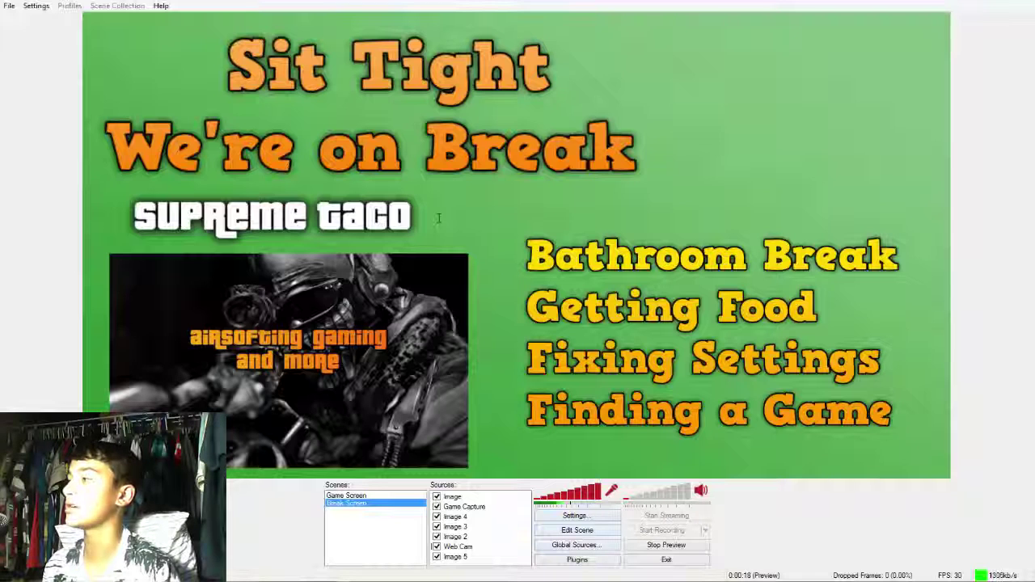
pyautogui.press('Return')
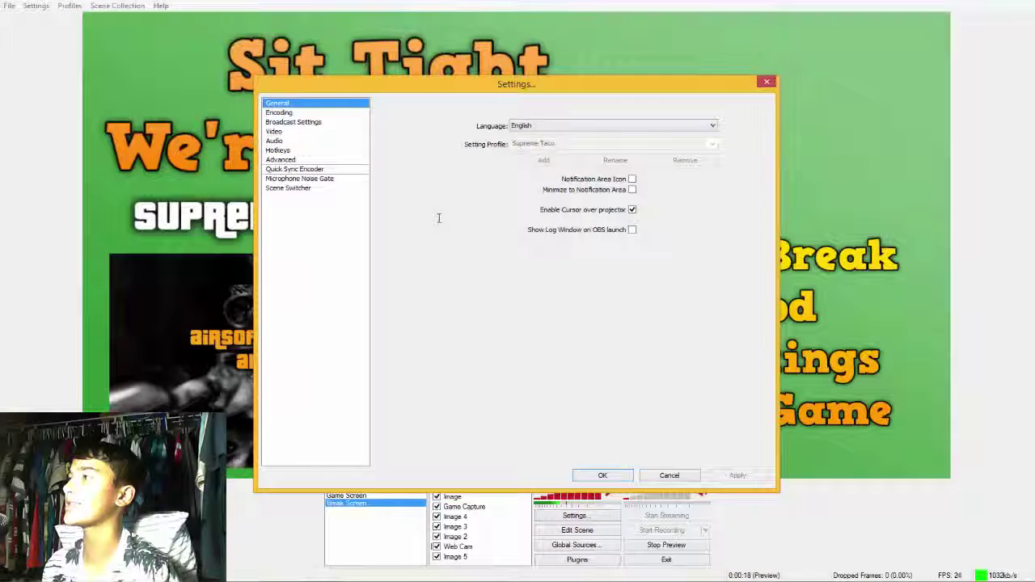
pyautogui.press('Down')
pyautogui.press('Down')
pyautogui.press('Down')
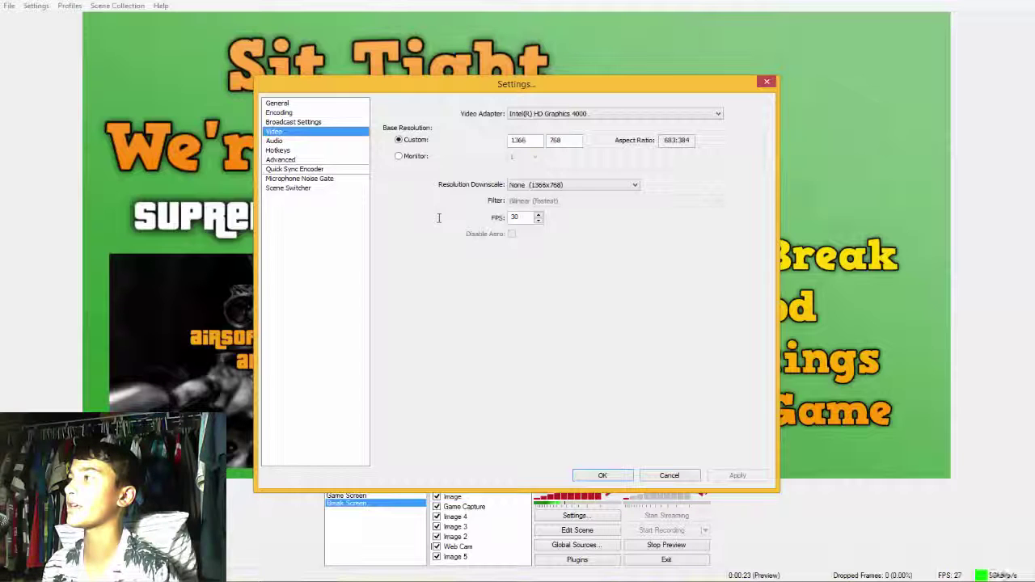
pyautogui.press('Escape')
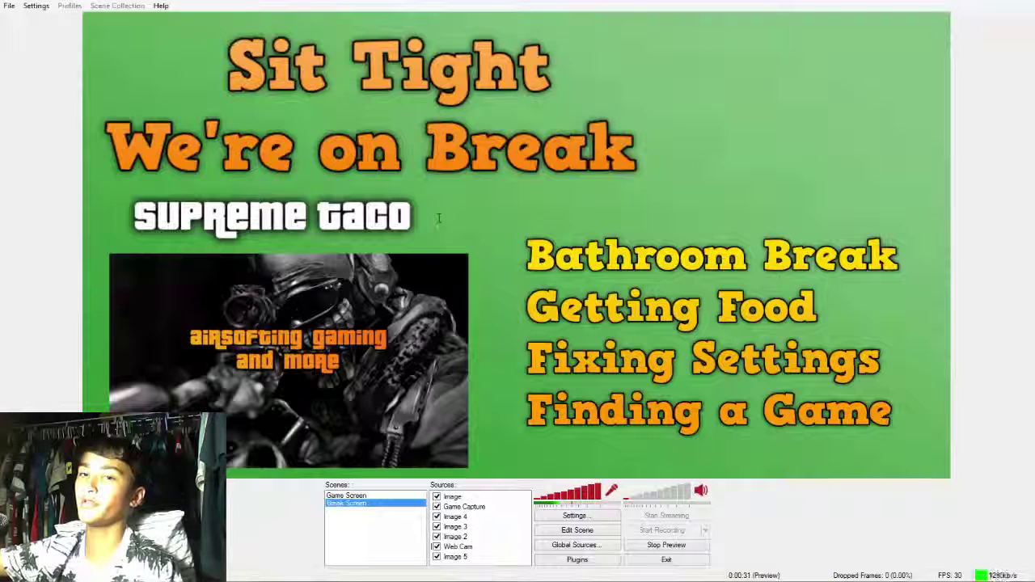
# Step: In the Game Screen scene's Game Capture properties, try Stretch image to screen and Ignore aspect ratio, clear both and accept the dialog
pyautogui.click(347, 495)
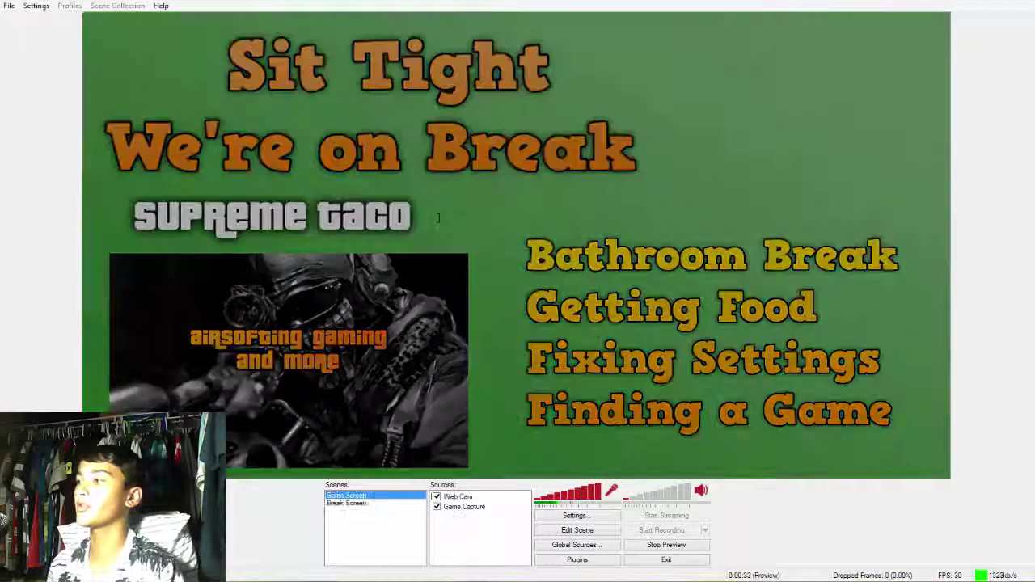
pyautogui.rightClick(469, 506)
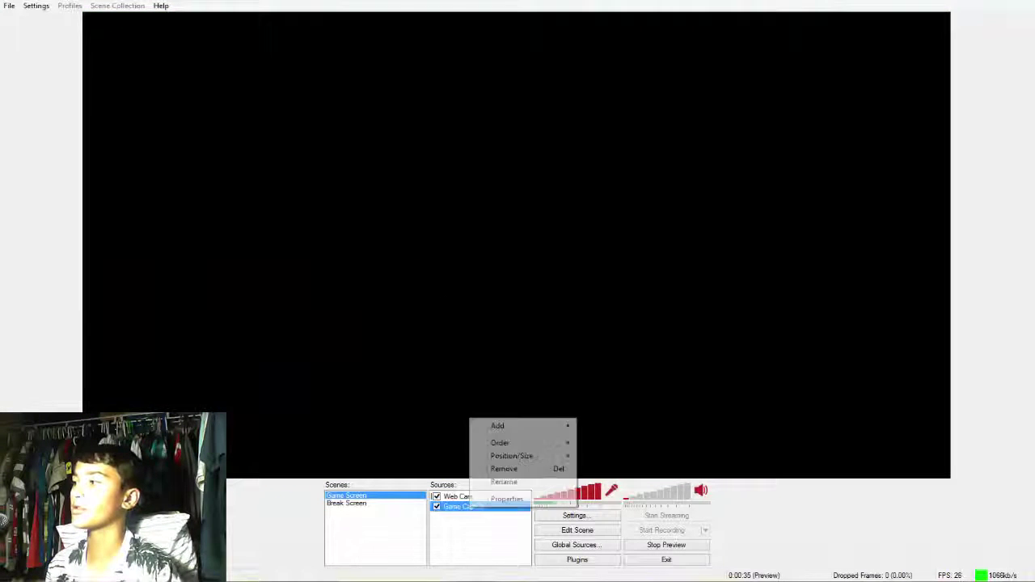
pyautogui.click(507, 498)
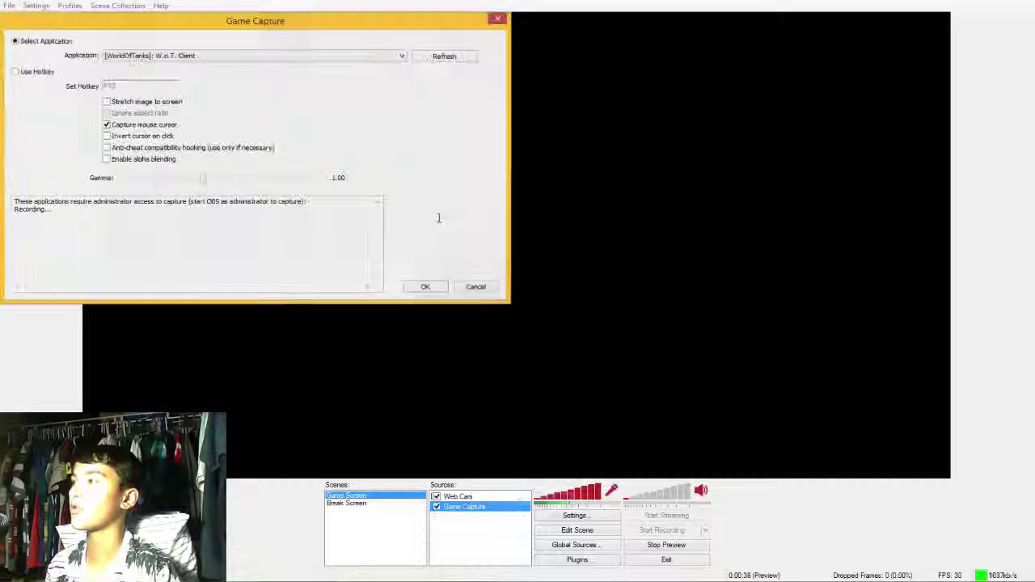
pyautogui.click(106, 102)
pyautogui.press('space')
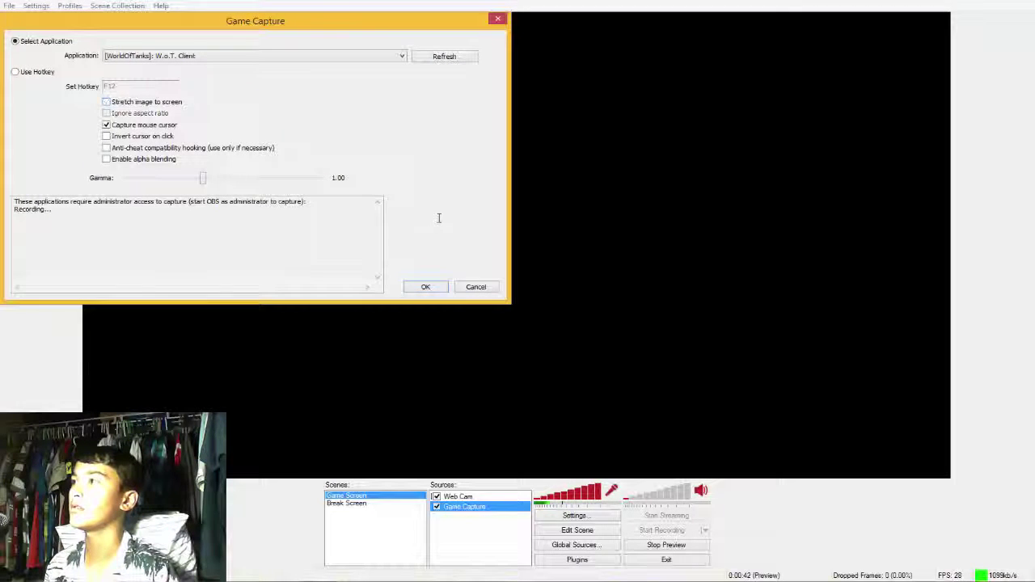
pyautogui.click(107, 102)
pyautogui.click(106, 114)
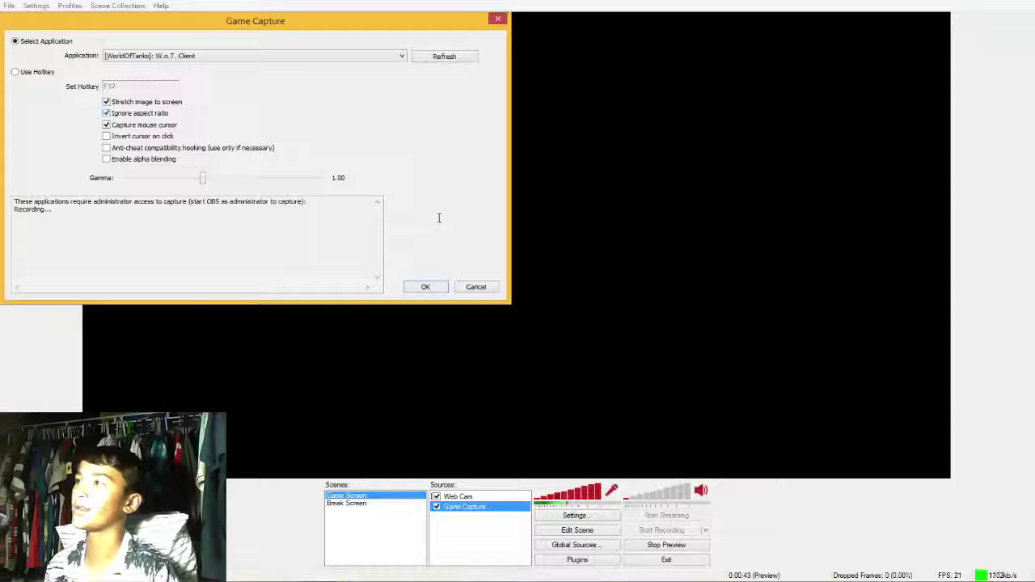
pyautogui.click(107, 114)
pyautogui.click(107, 102)
pyautogui.click(425, 287)
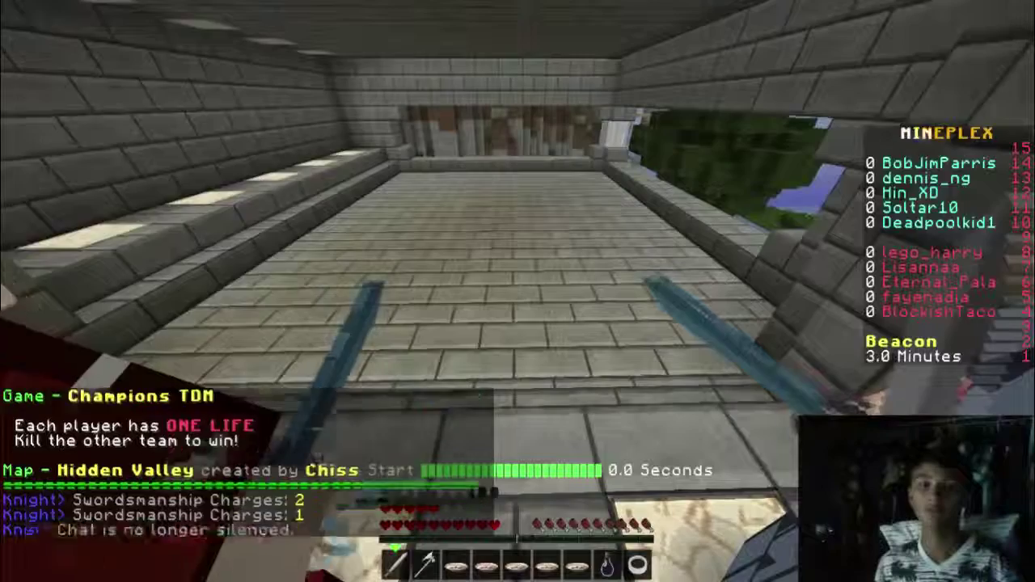
pyautogui.press('w')
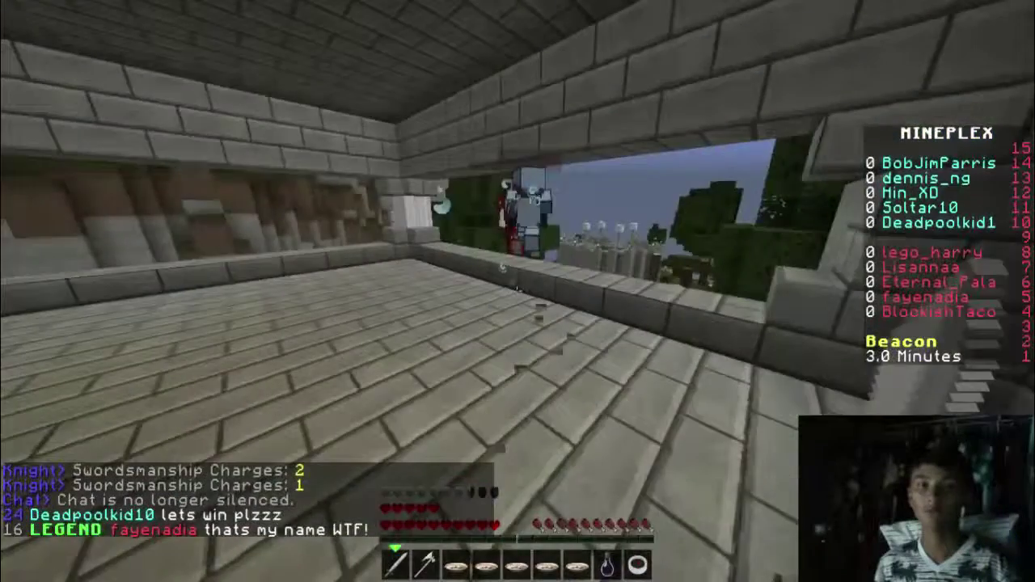
pyautogui.press('w')
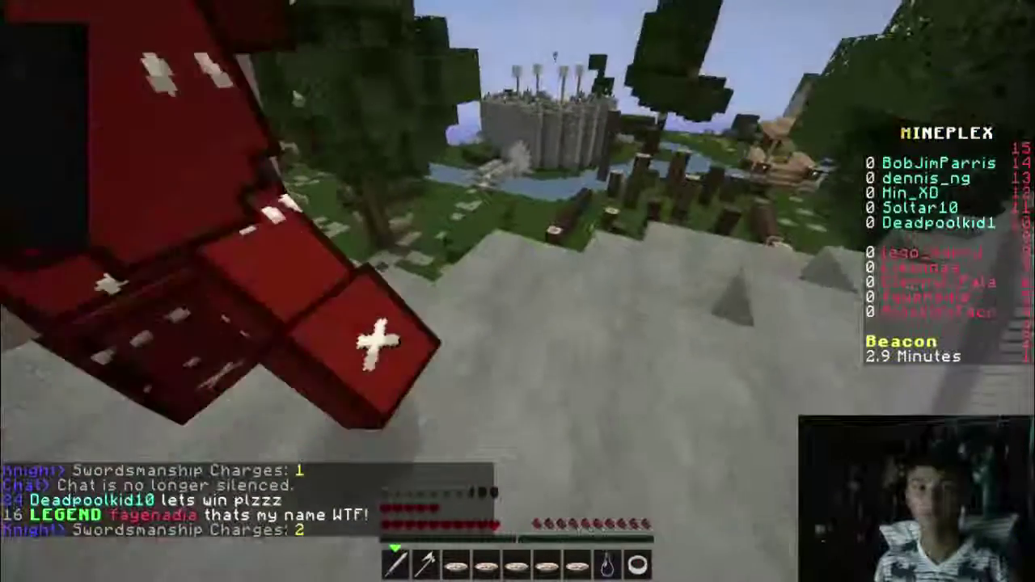
pyautogui.press('w')
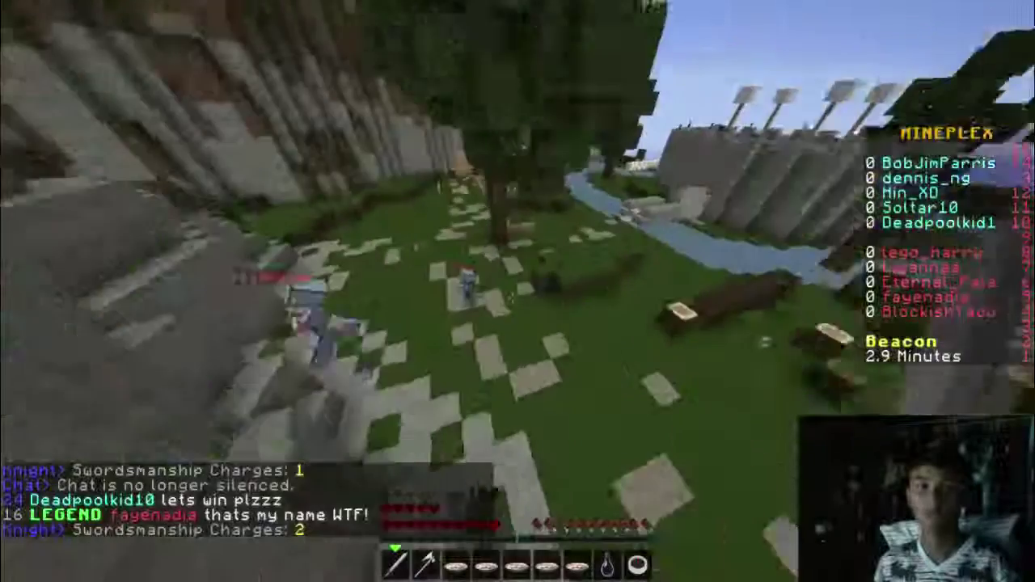
pyautogui.press('w')
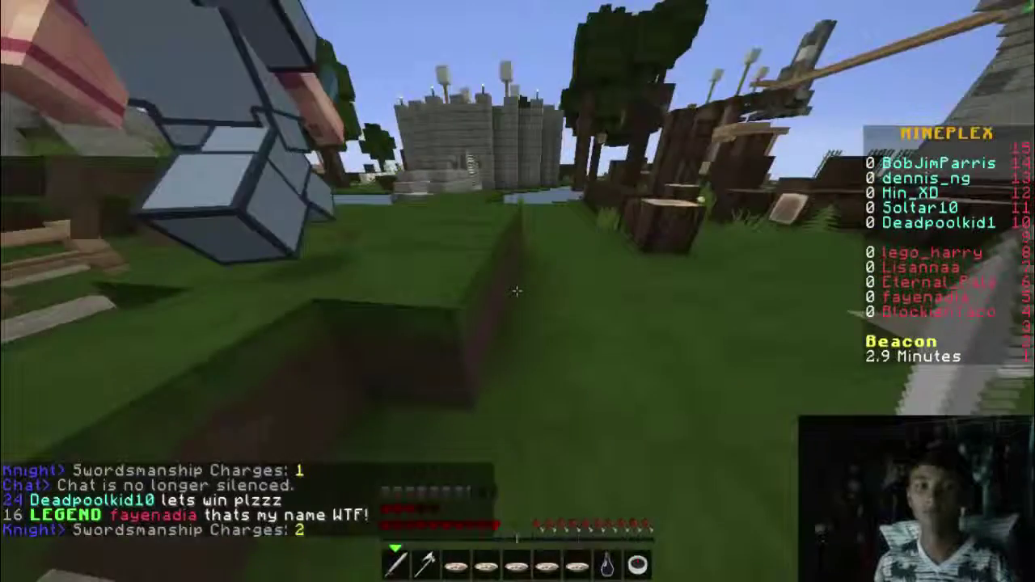
pyautogui.press('w')
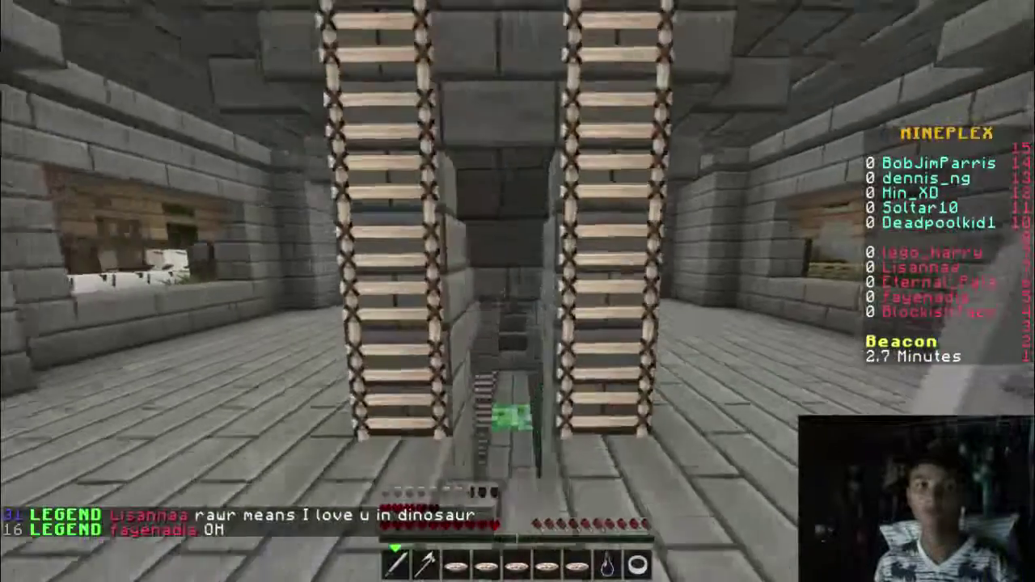
pyautogui.press('w')
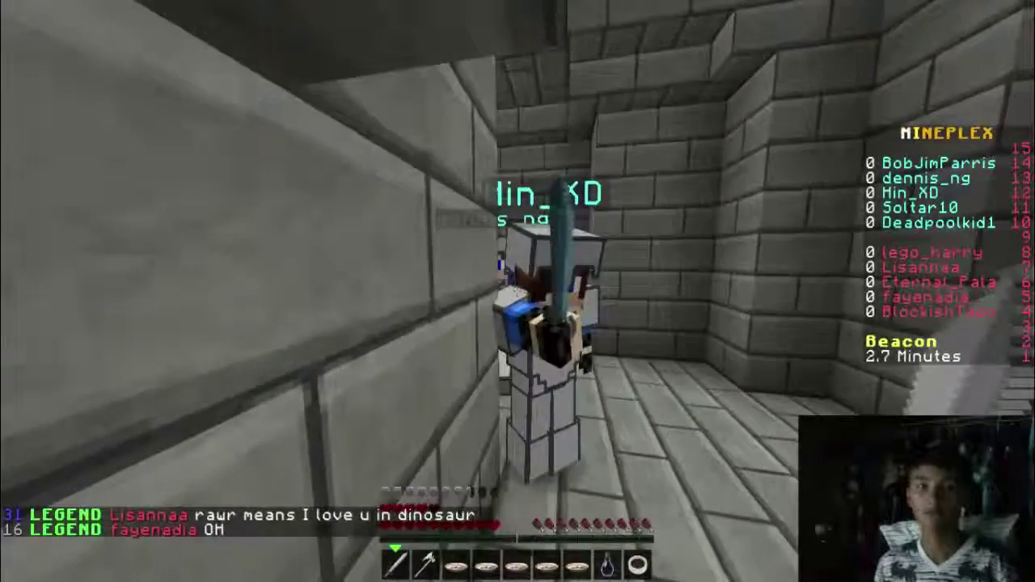
pyautogui.click(517, 291)
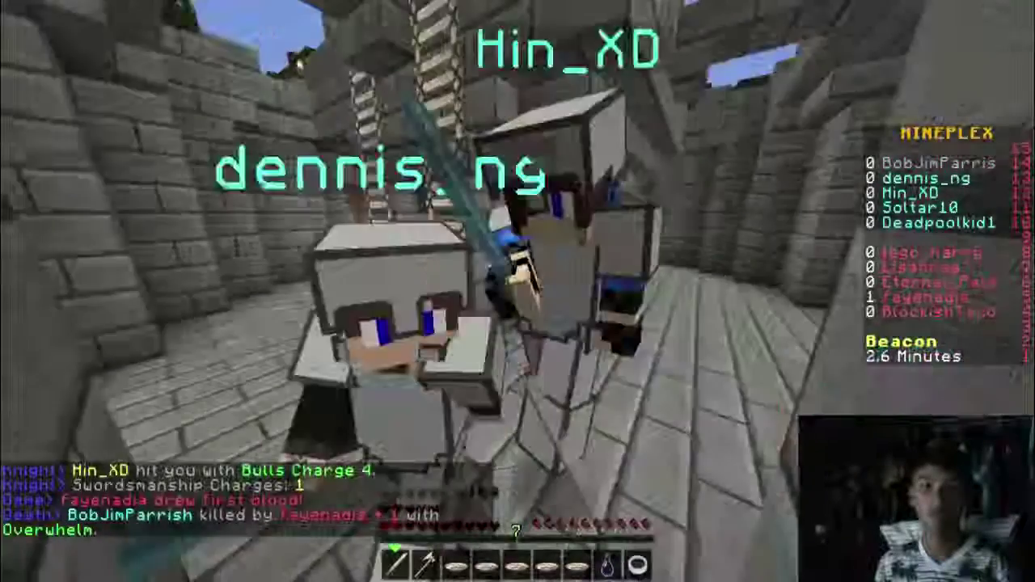
pyautogui.click(518, 291)
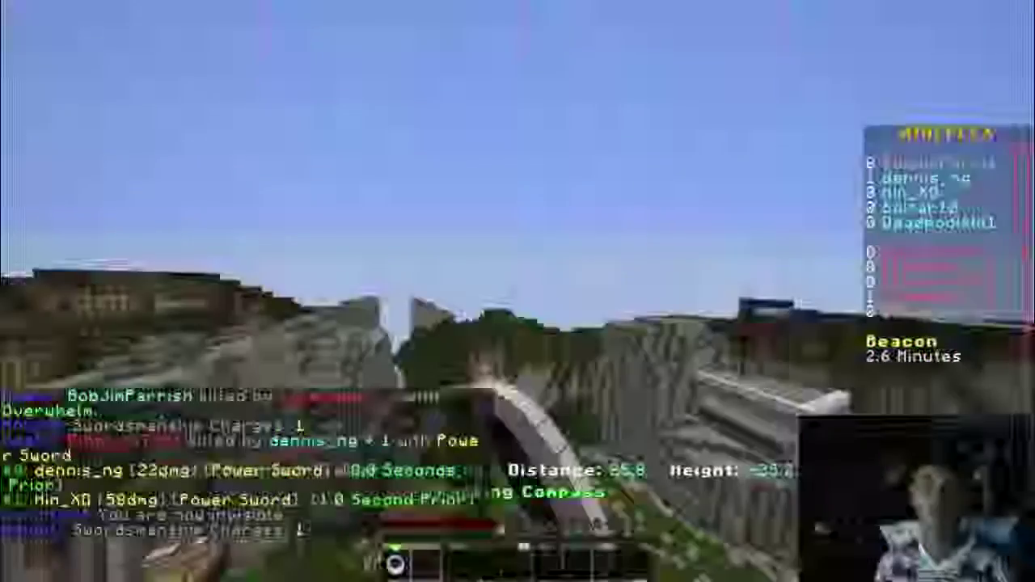
pyautogui.click(518, 292)
pyautogui.click(518, 291)
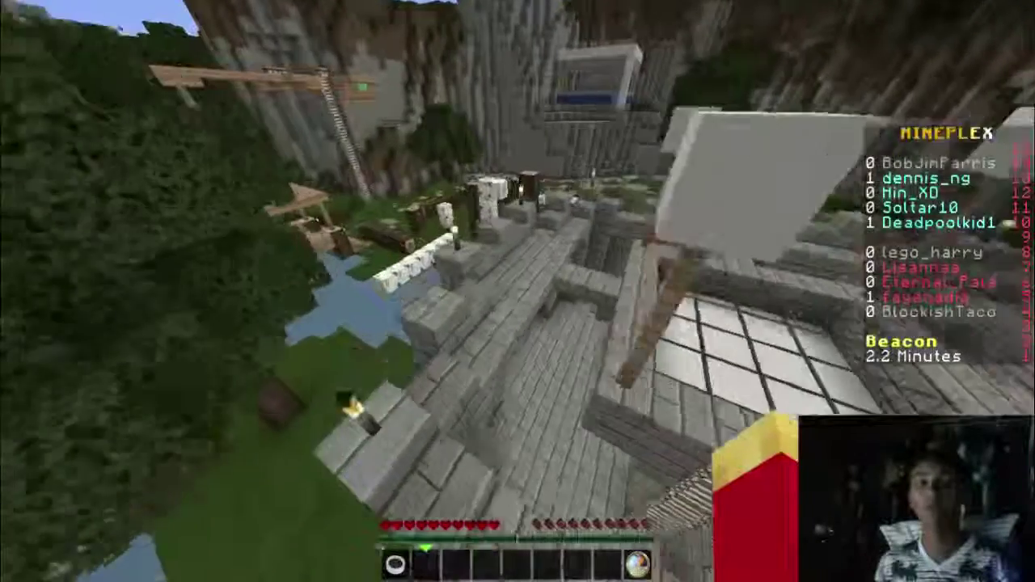
pyautogui.press('w')
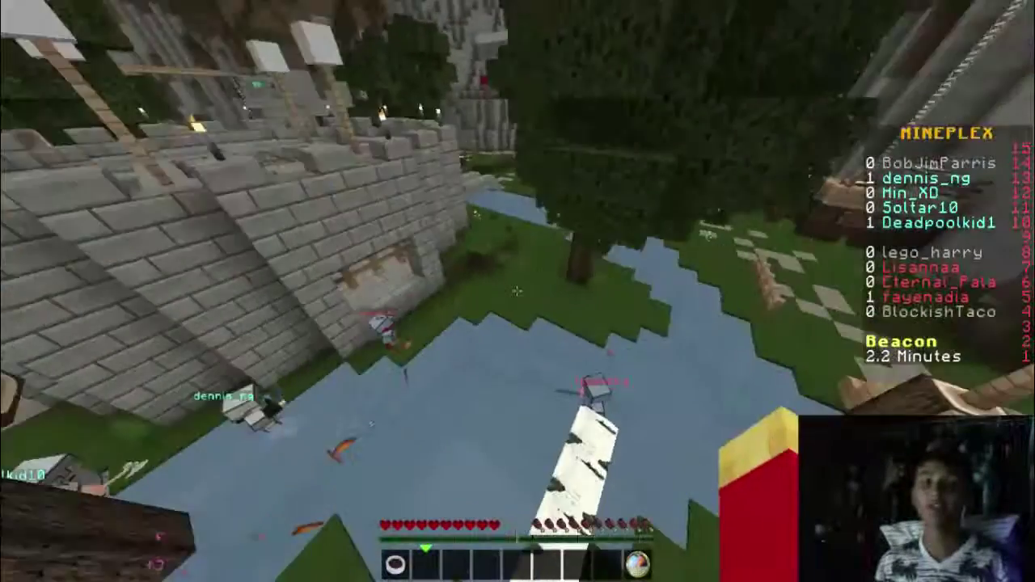
pyautogui.press('w')
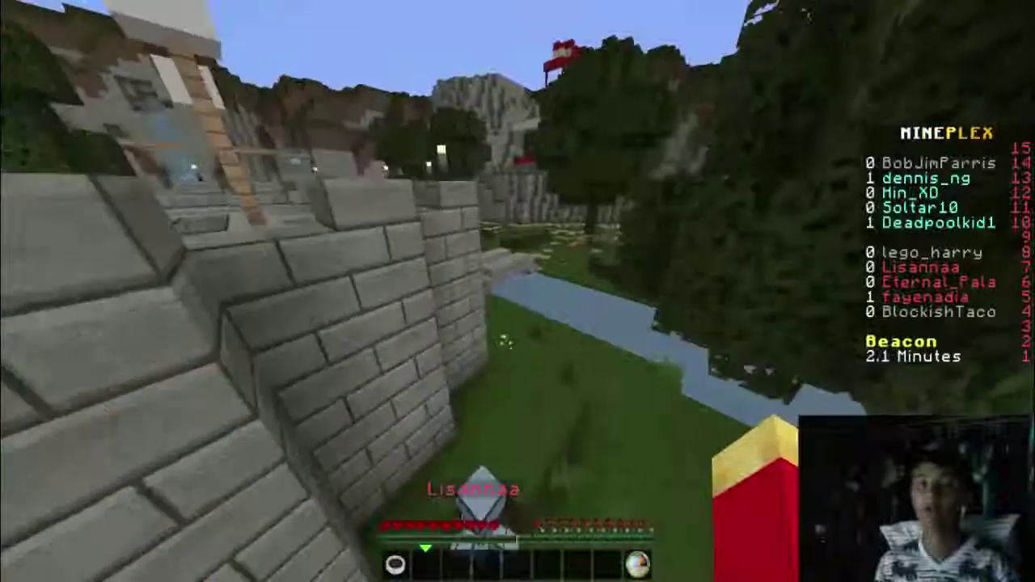
pyautogui.press('w')
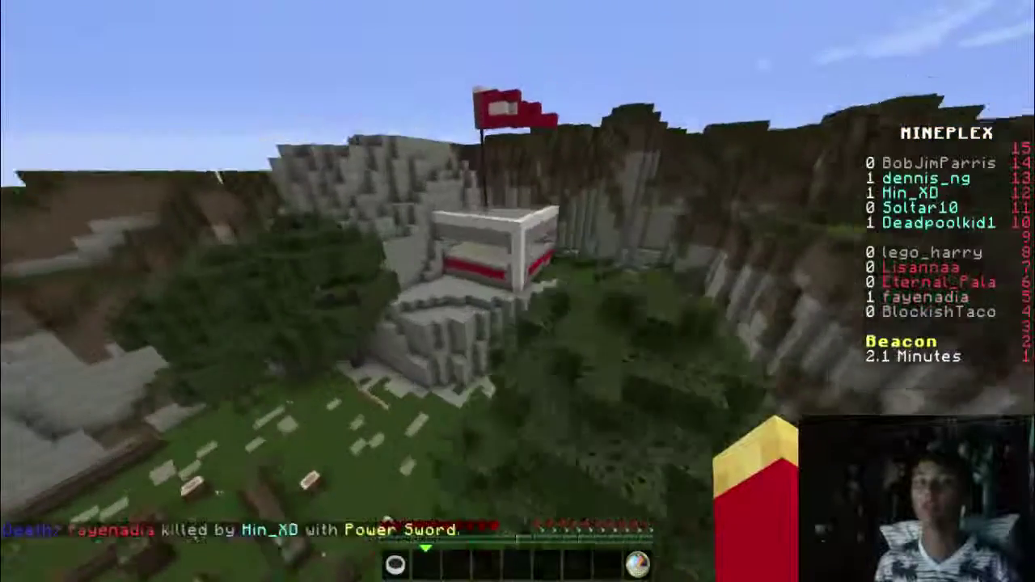
pyautogui.press('w')
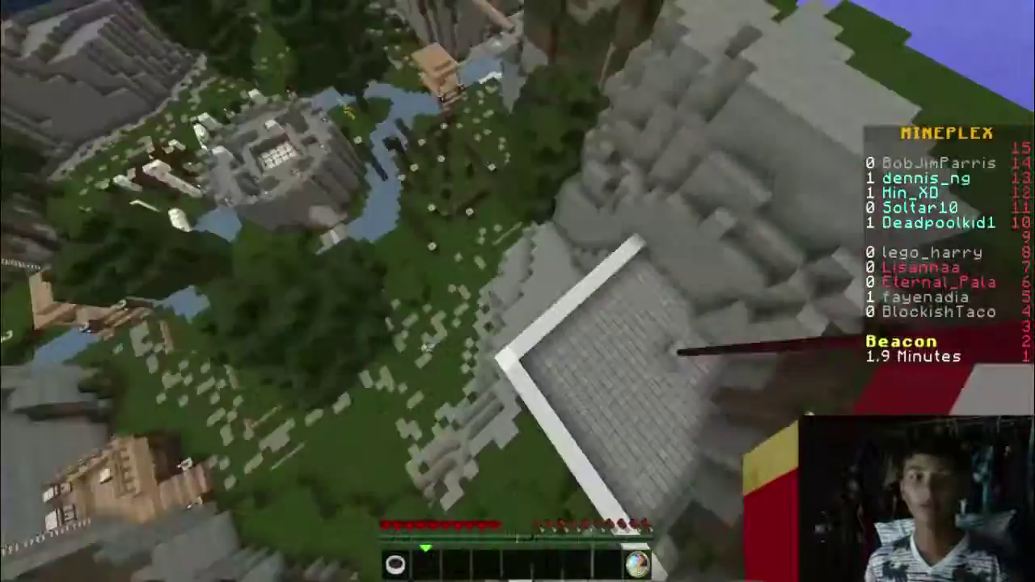
pyautogui.press('w')
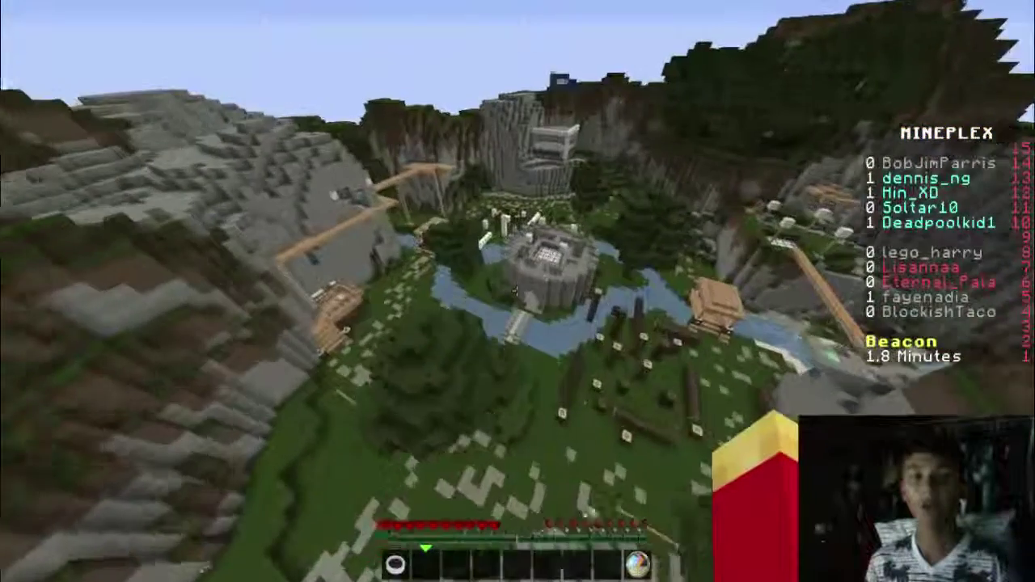
pyautogui.press('w')
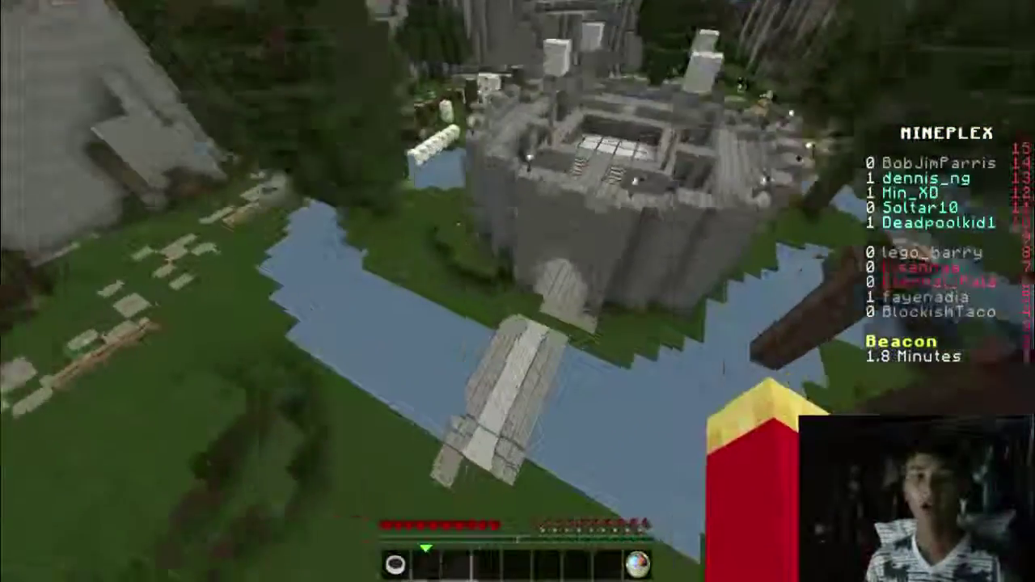
pyautogui.press('w')
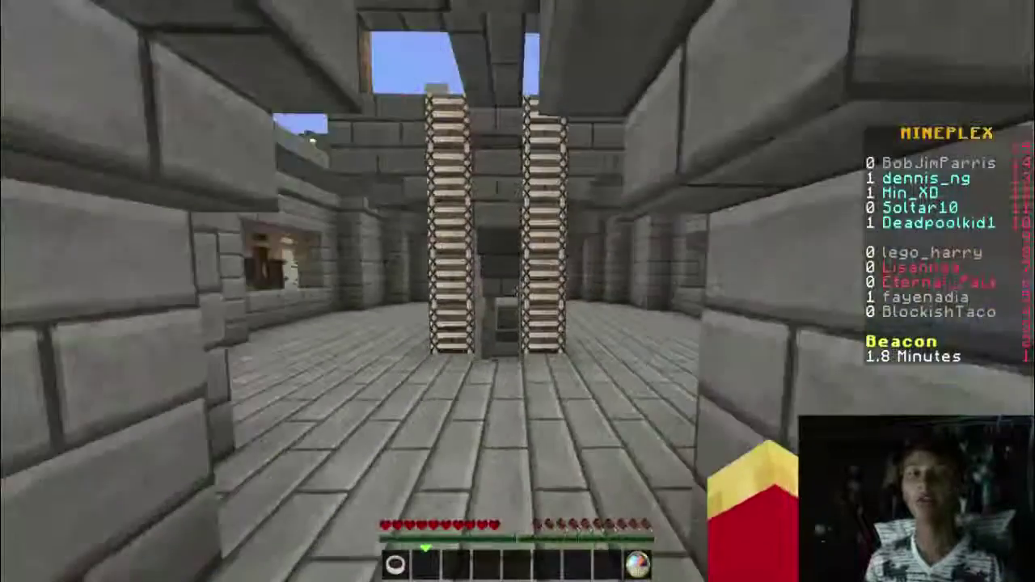
pyautogui.press('w')
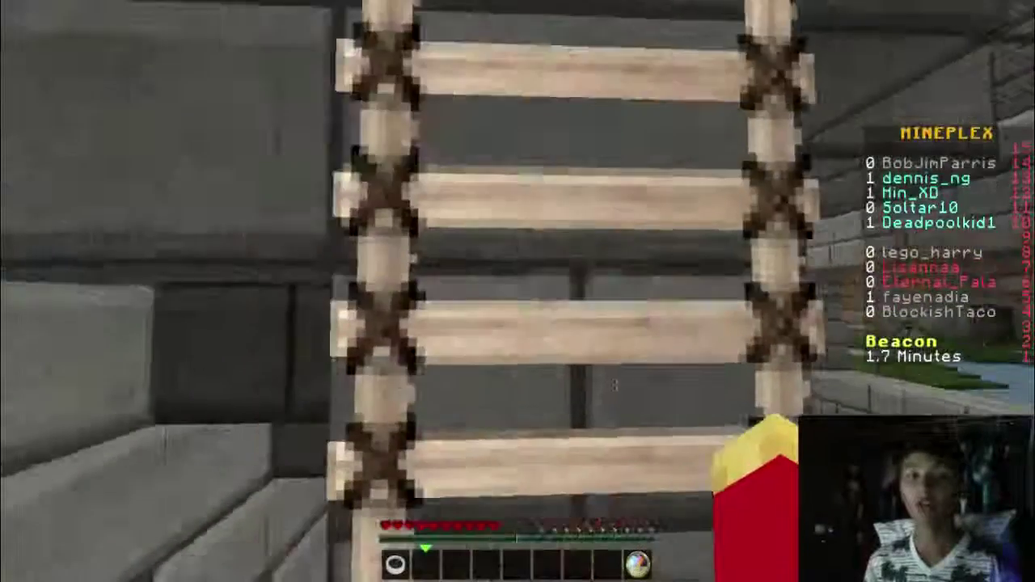
pyautogui.press('d')
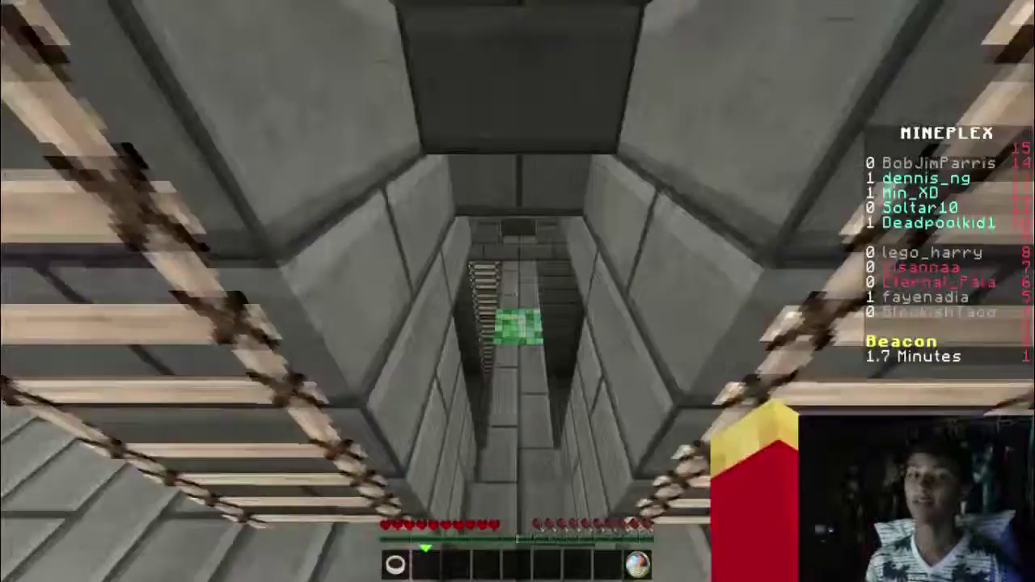
pyautogui.press('w')
pyautogui.press('w')
pyautogui.press('a')
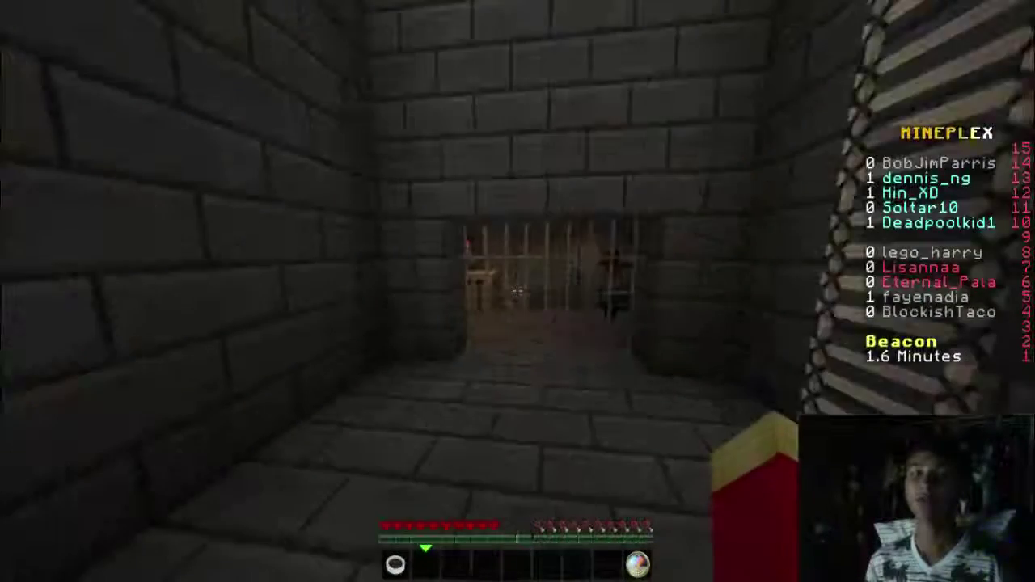
pyautogui.press('Escape')
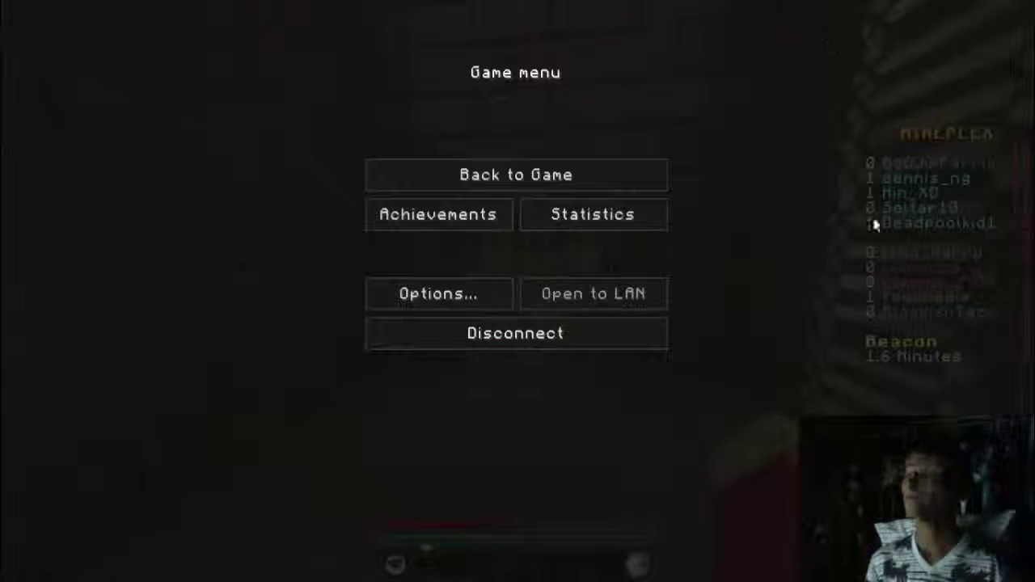